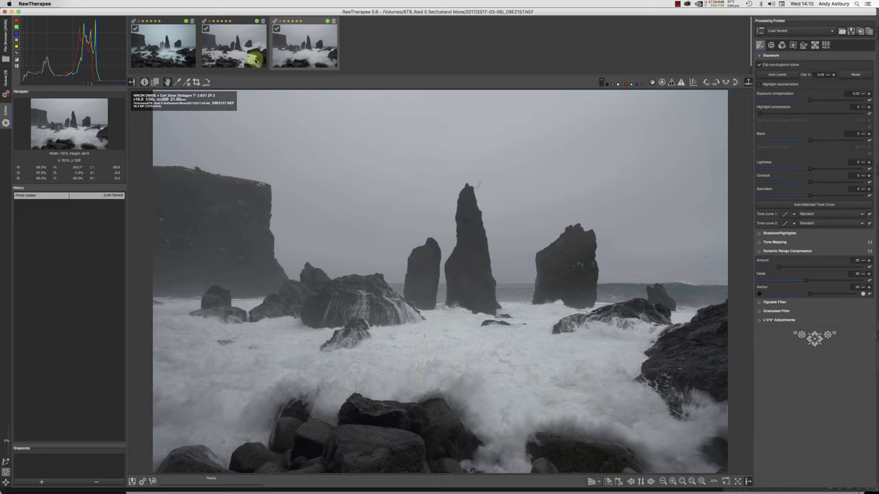
- Load _D8E2025.NEF, the foggy sea-stack photo, from the filmstrip into the Editor
click(239, 55)
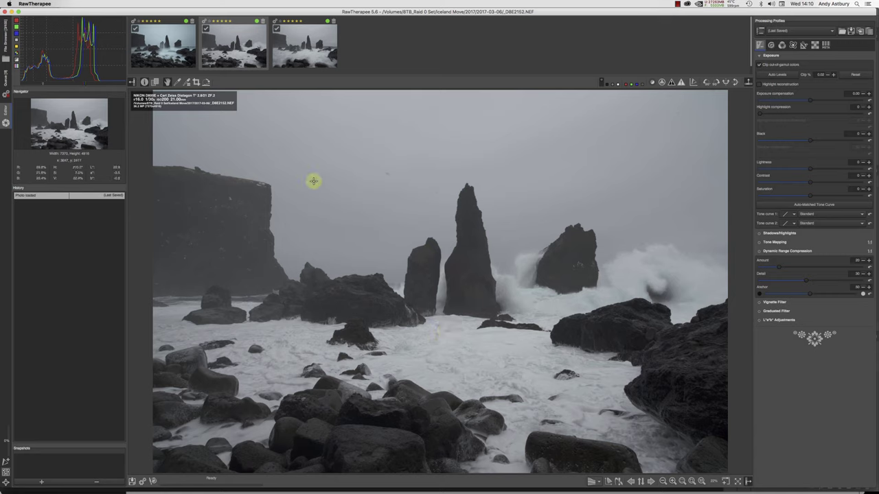
click(163, 53)
click(164, 54)
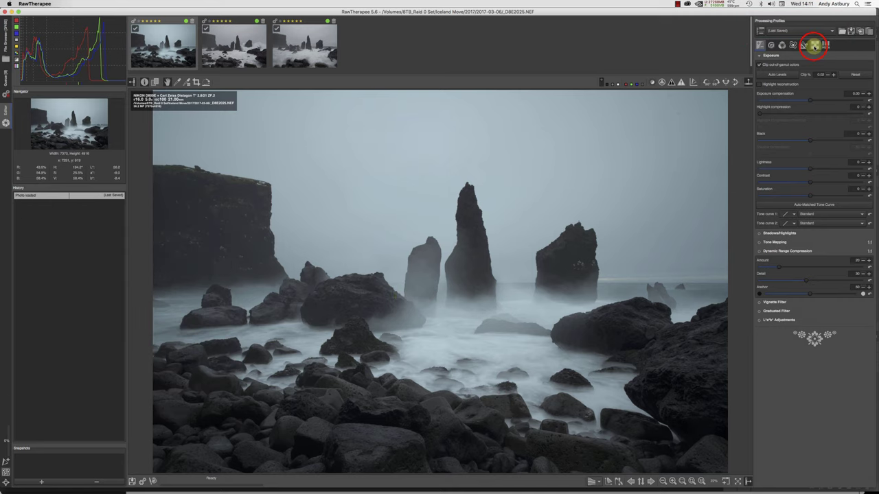
- Turn on raw chromatic aberration auto-correction and enable Defringe in the Detail settings
click(813, 45)
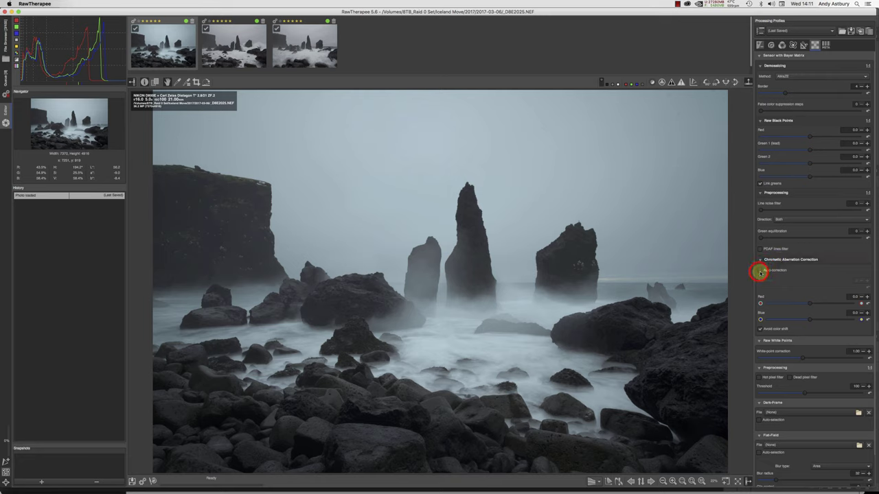
click(760, 271)
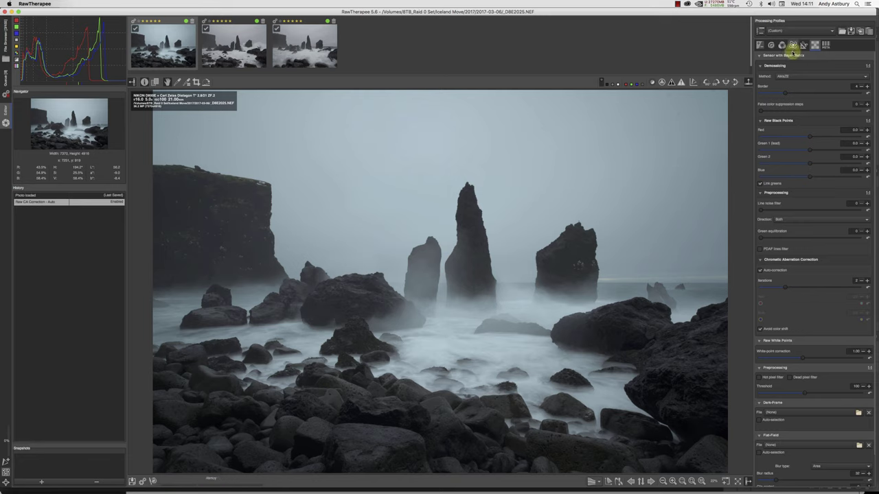
click(766, 46)
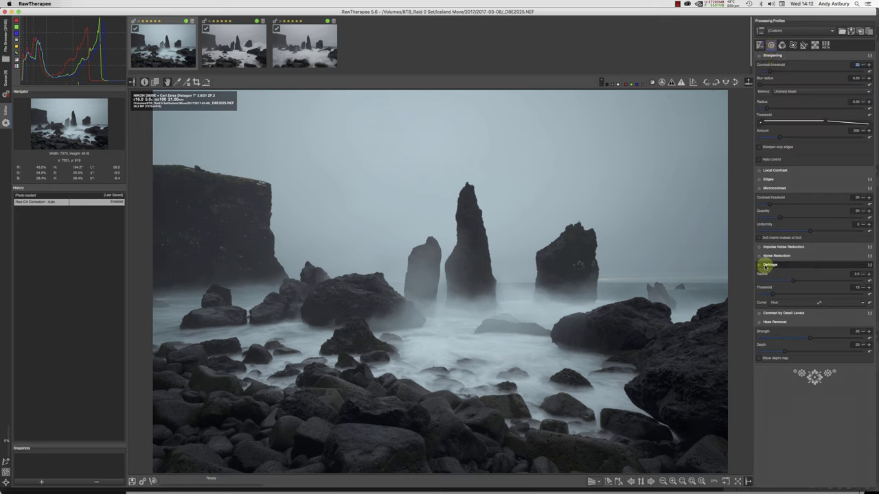
click(760, 265)
click(759, 267)
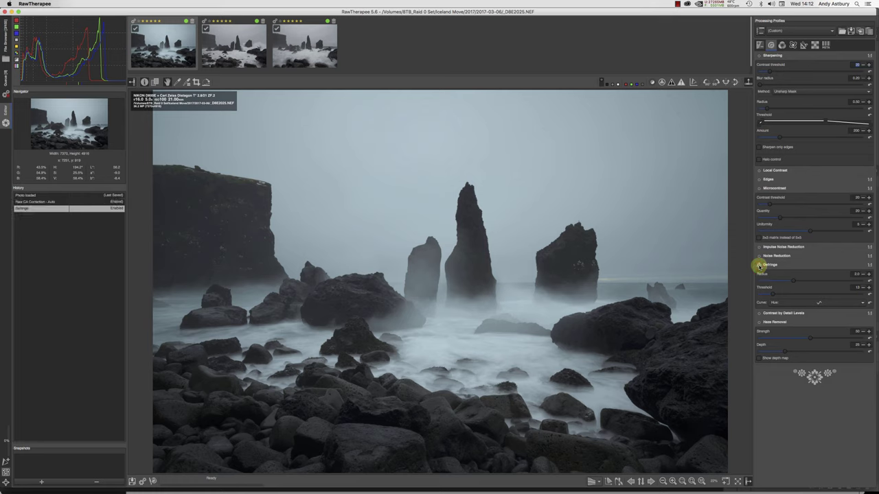
click(767, 264)
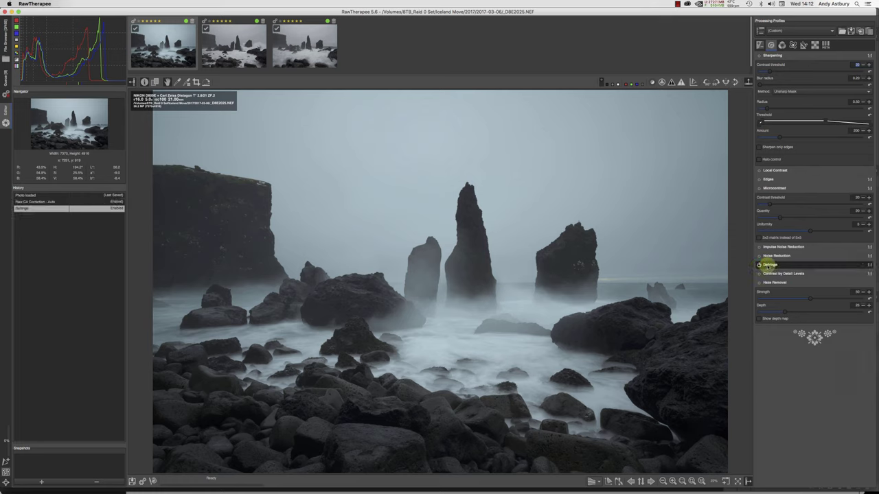
click(770, 264)
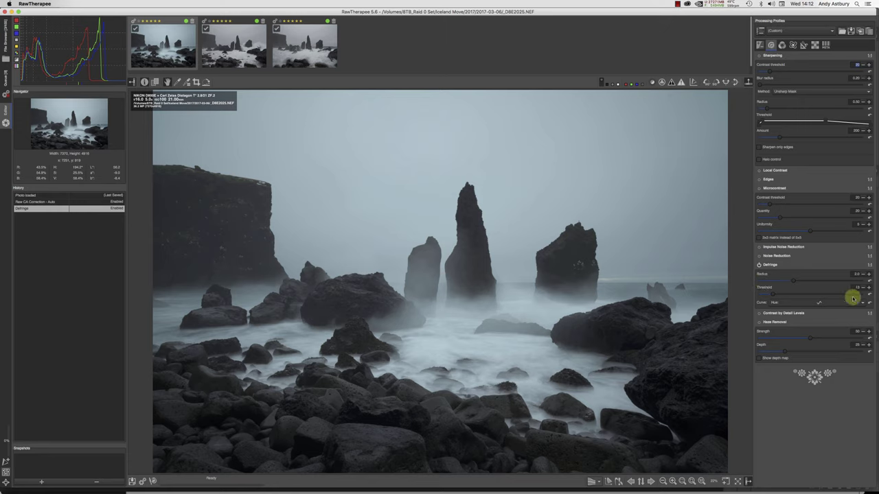
scroll(855, 290, down, 5)
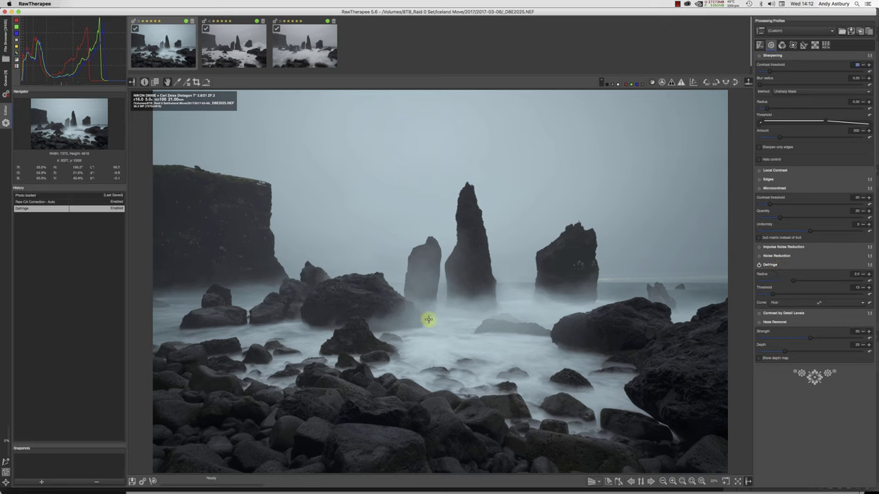
- Set the Color Management output profile to ProPhoto
click(781, 45)
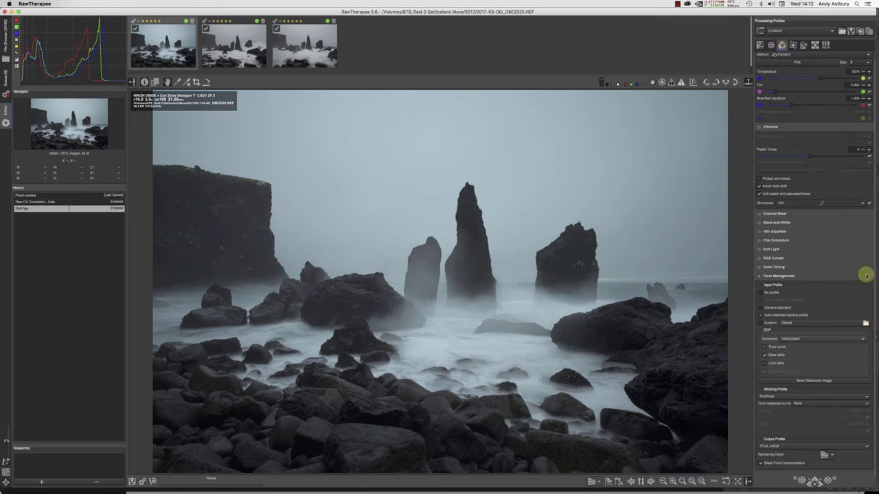
click(871, 243)
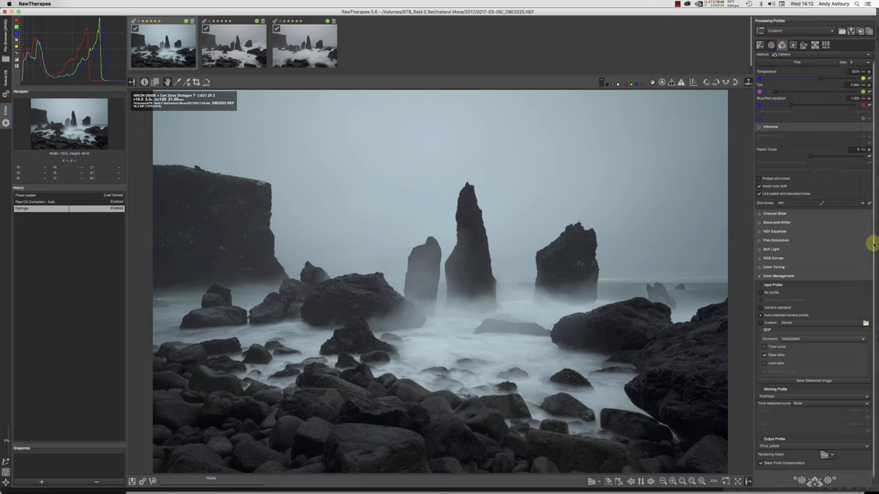
drag(871, 244, 874, 315)
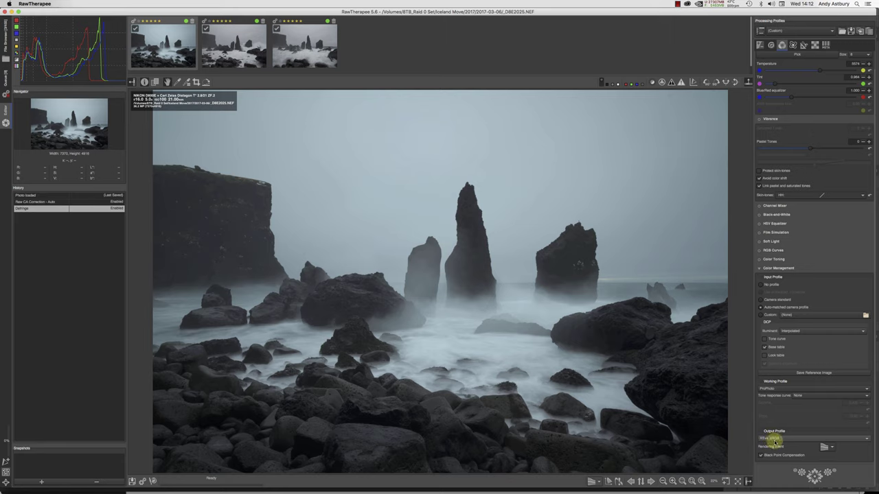
click(774, 440)
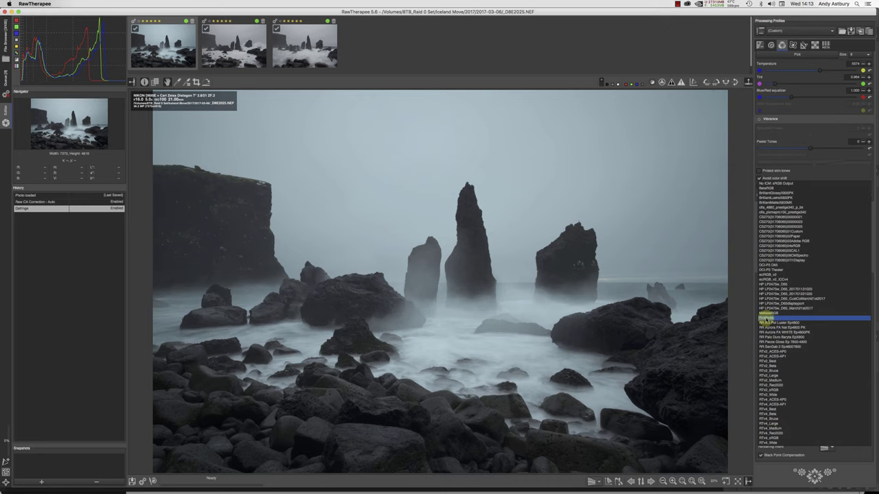
click(764, 319)
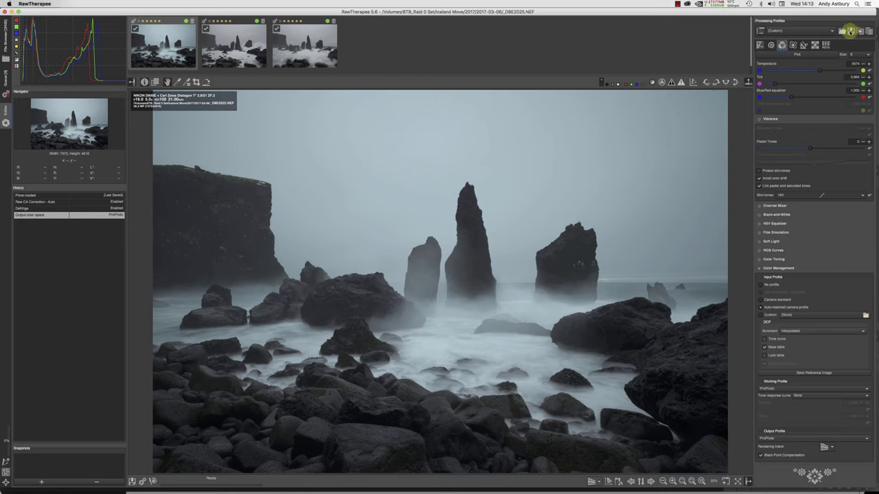
click(850, 31)
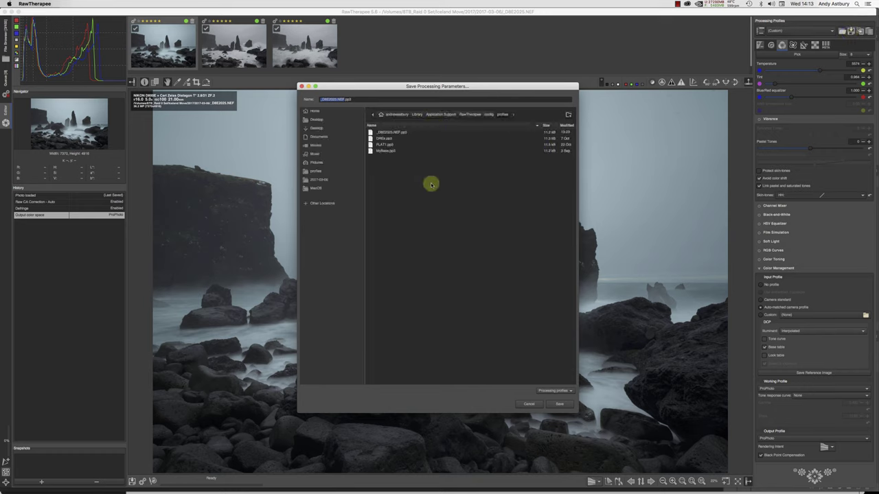
click(380, 153)
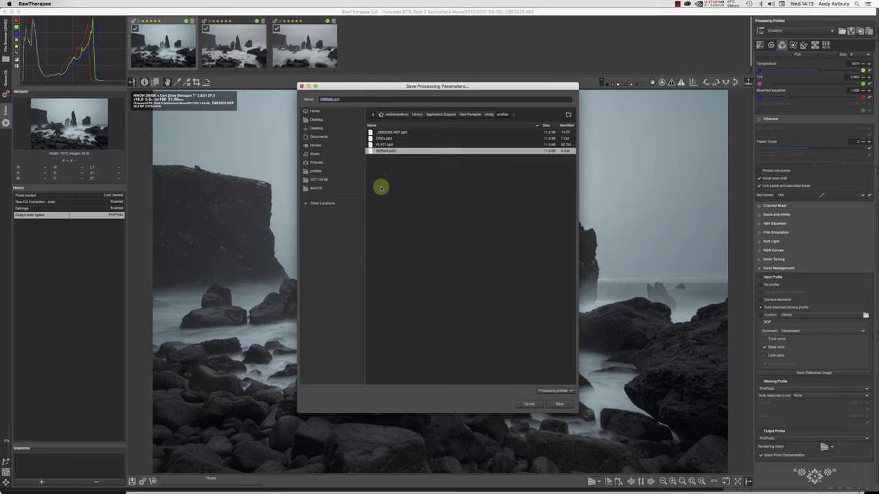
click(556, 405)
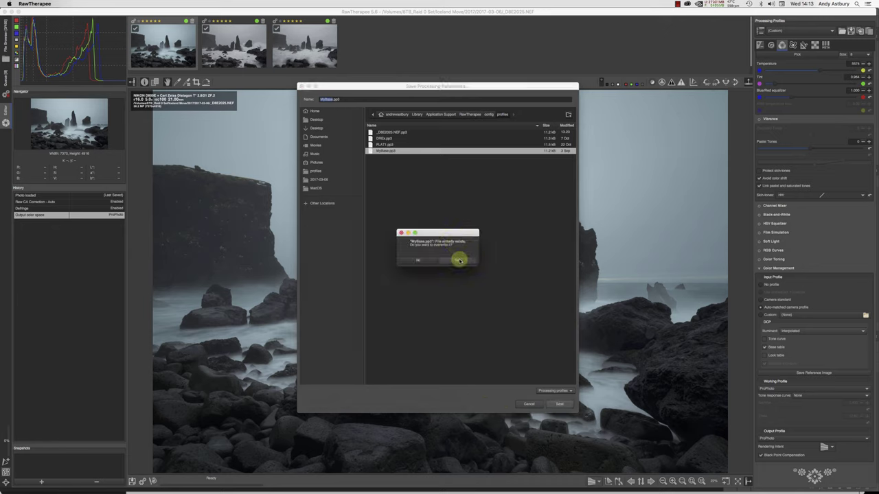
click(419, 261)
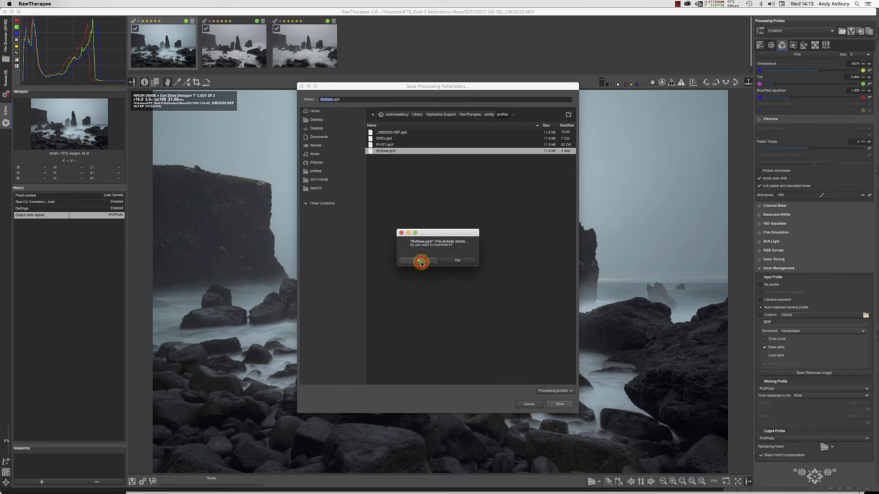
click(527, 404)
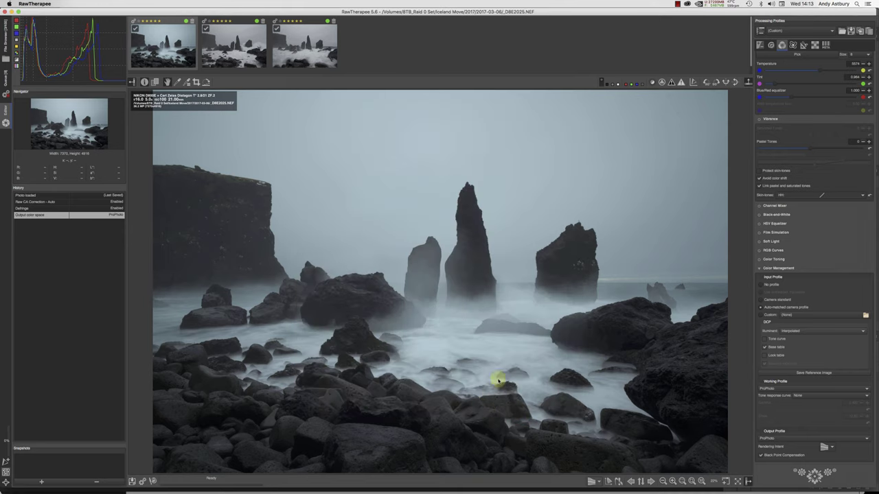
- In Preferences, make MyBase the default processing profile for raw photos
click(6, 472)
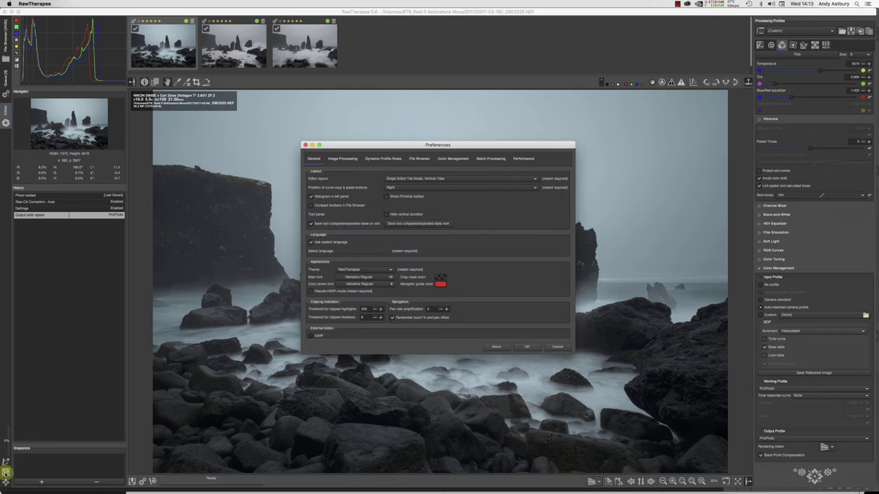
click(337, 160)
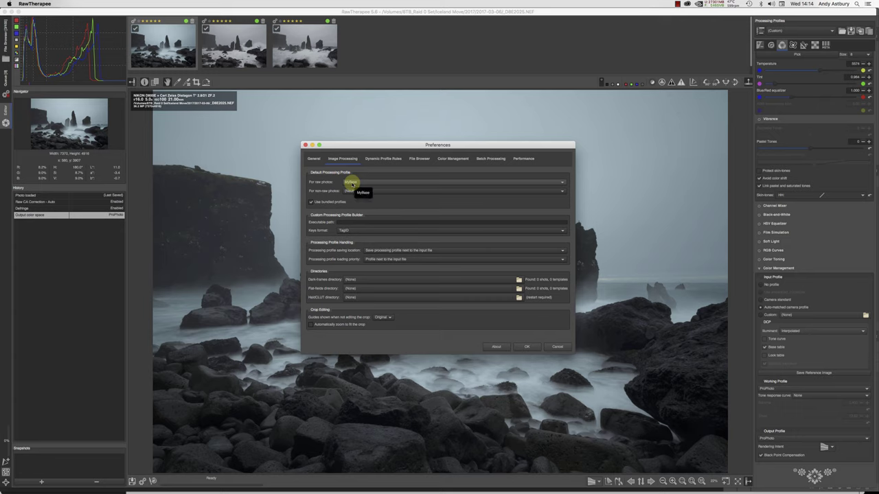
click(564, 182)
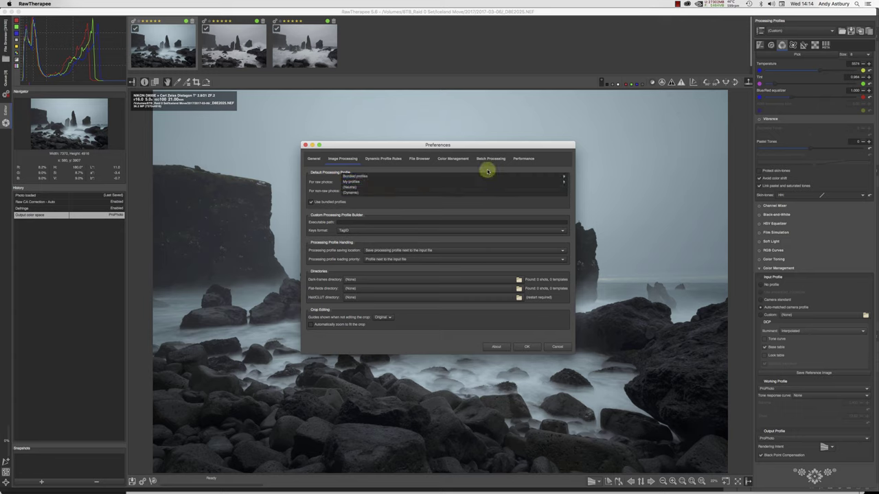
mouse_move(453, 181)
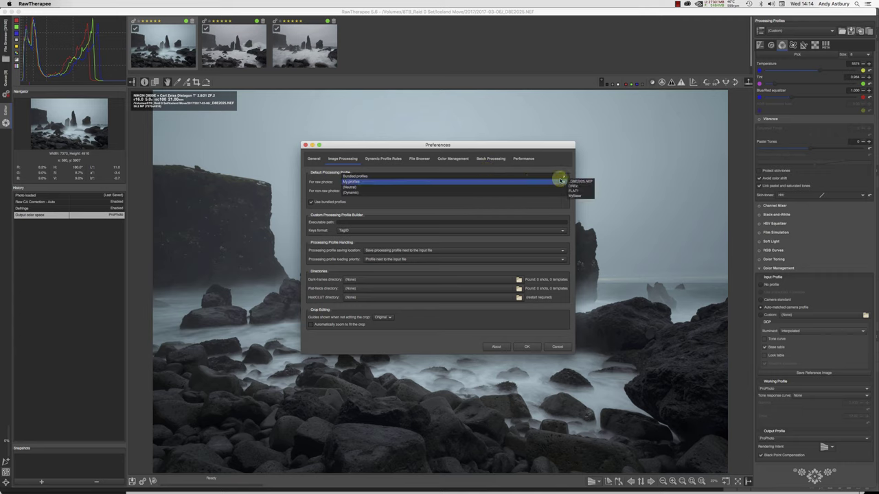
click(574, 196)
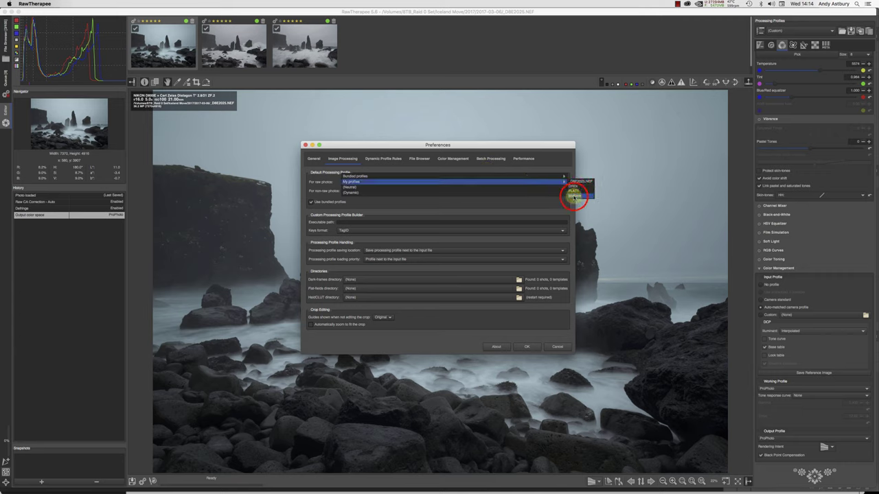
click(574, 195)
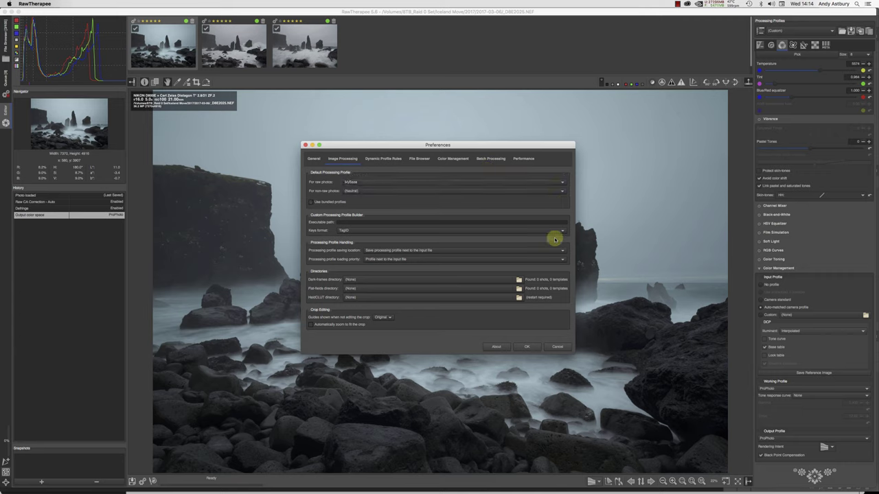
click(526, 346)
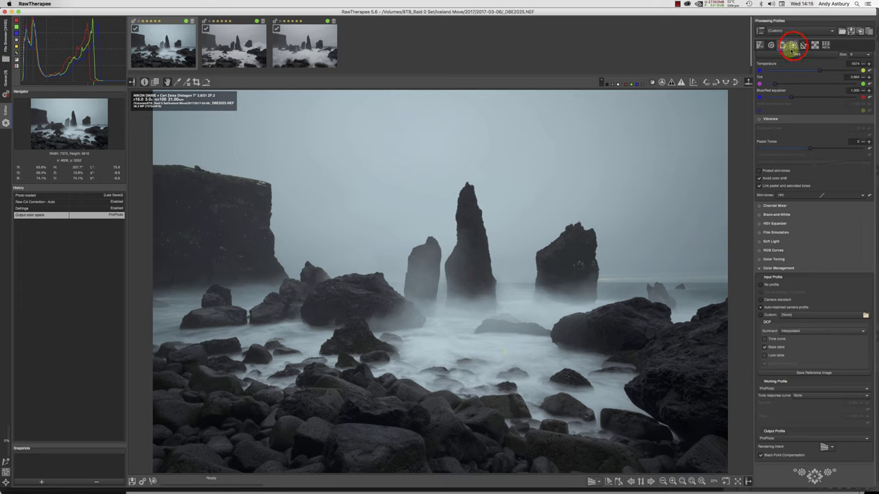
- Glance at the Advanced wavelet tools, then return to the Exposure tab
click(792, 45)
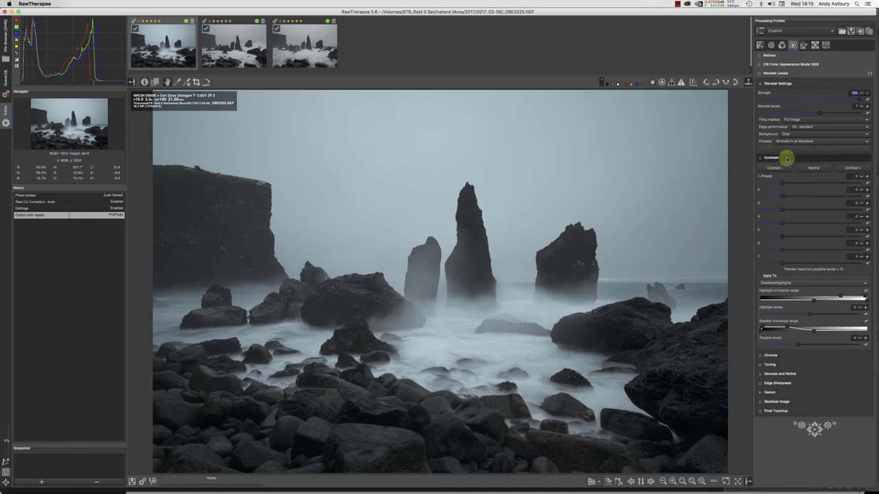
click(759, 45)
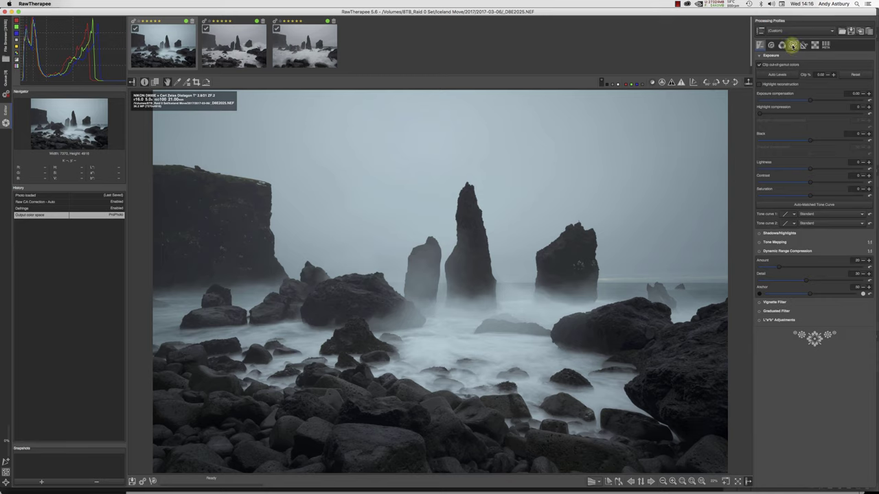
- On the Advanced tab, enable Wavelet Levels and its Contrast sub-tool, with 9 levels
click(792, 45)
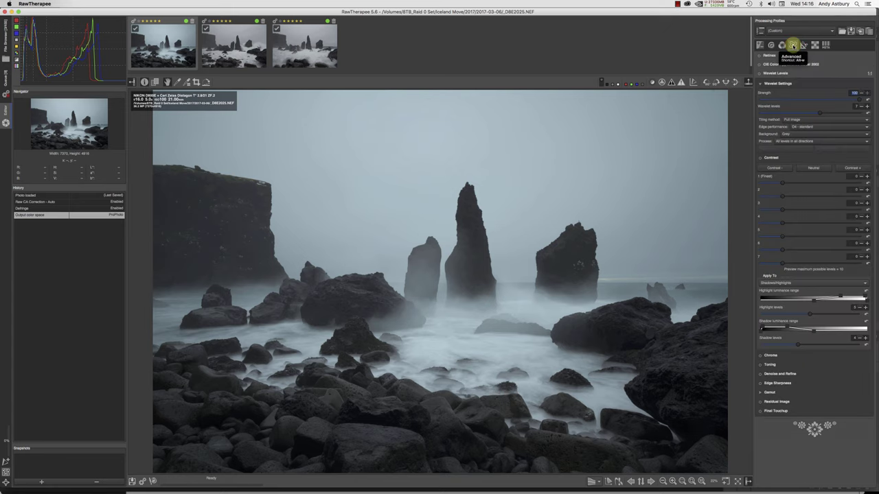
click(760, 73)
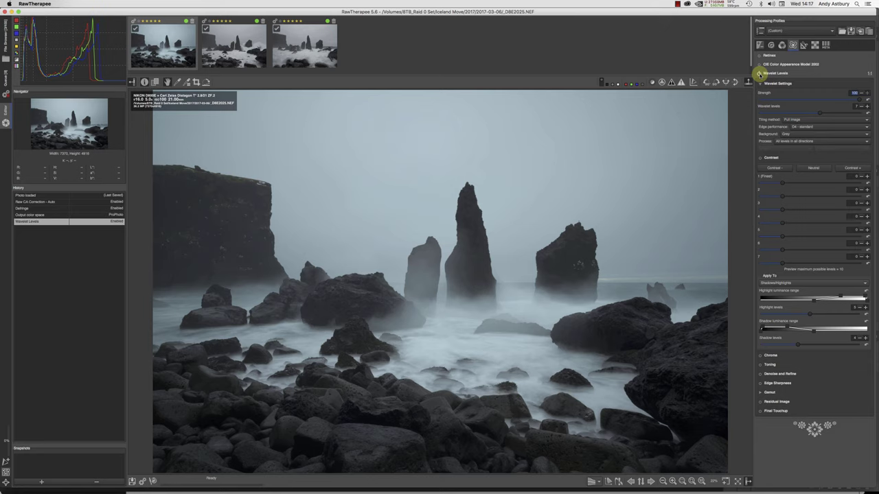
click(769, 160)
click(764, 159)
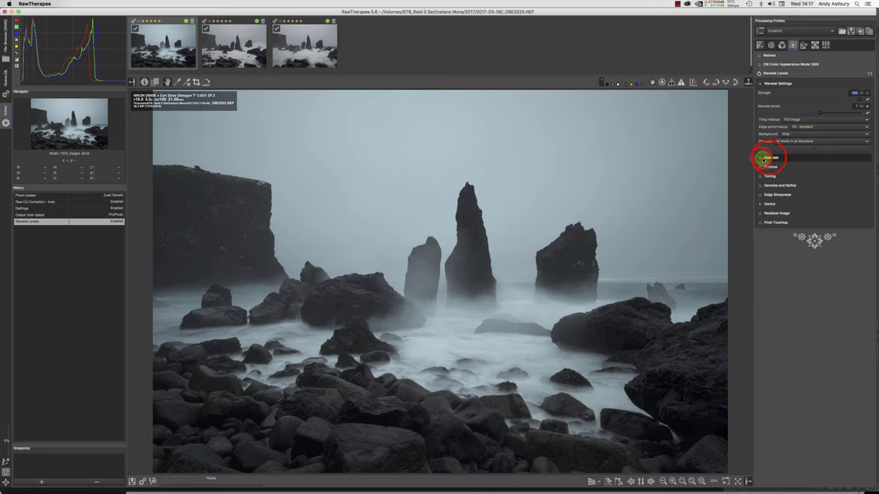
click(762, 158)
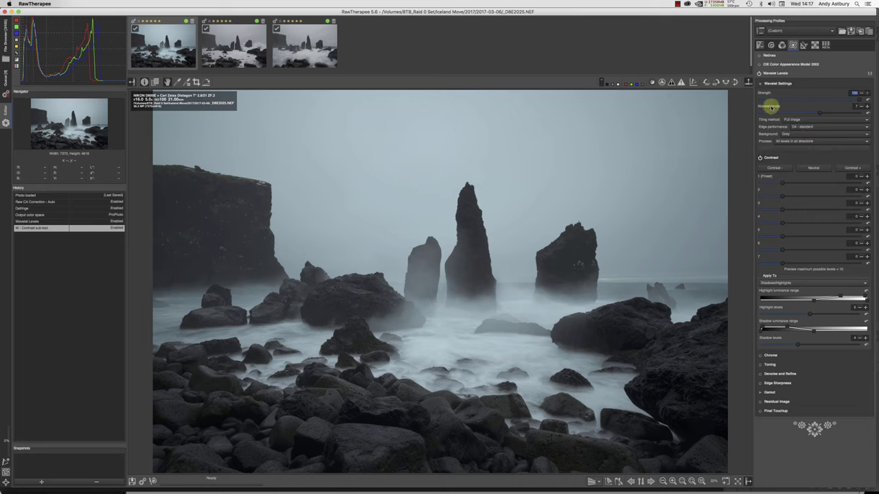
drag(820, 112, 869, 115)
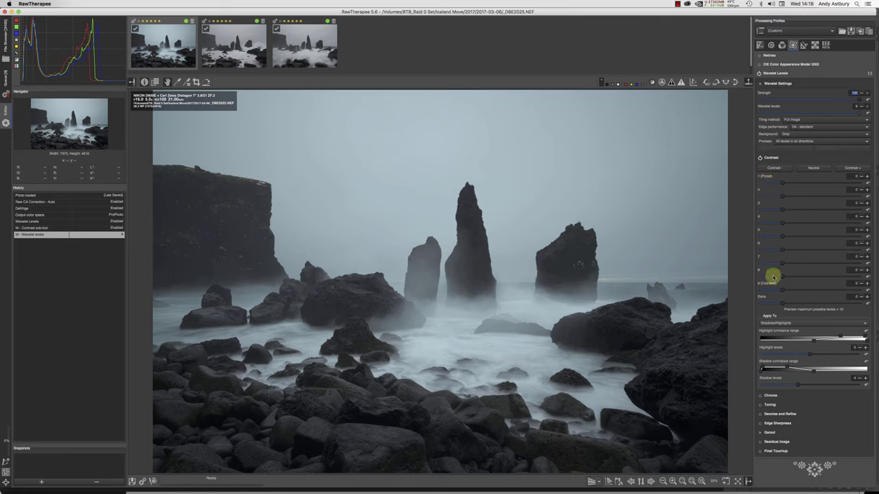
- Apply Contrast + six times so wavelet contrast ramps from 108 down to 12
click(850, 169)
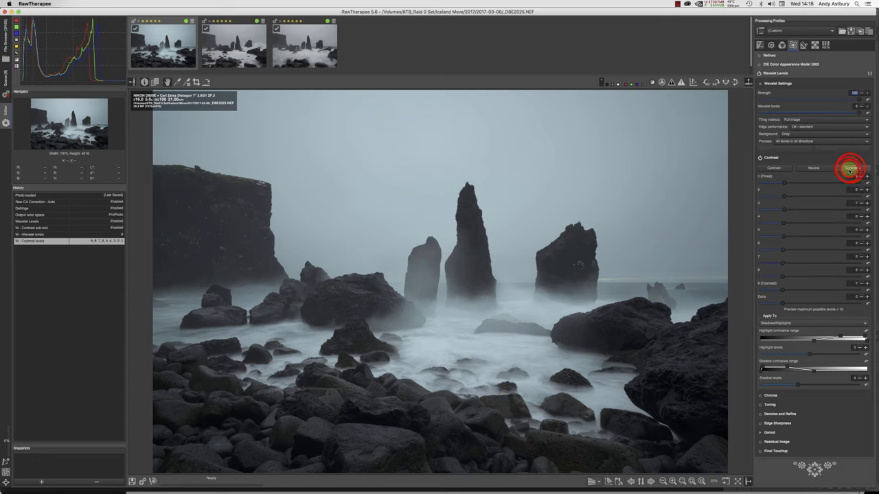
click(850, 169)
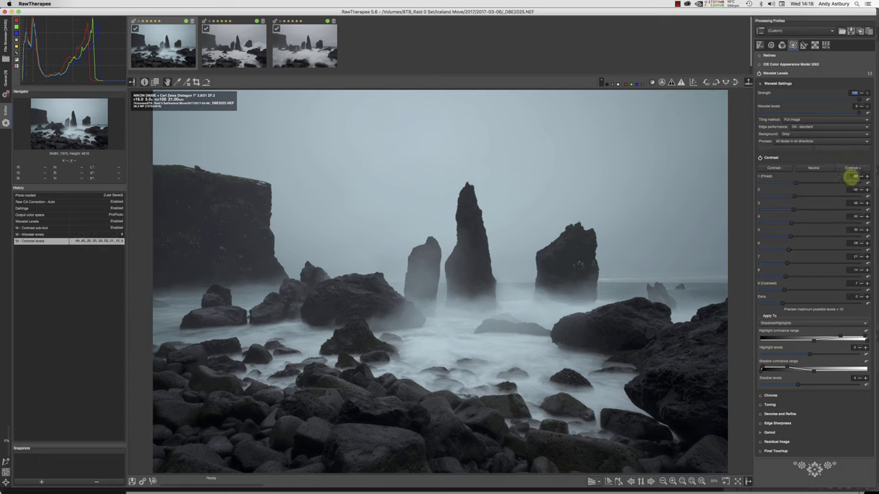
click(851, 168)
click(851, 169)
click(849, 169)
click(851, 168)
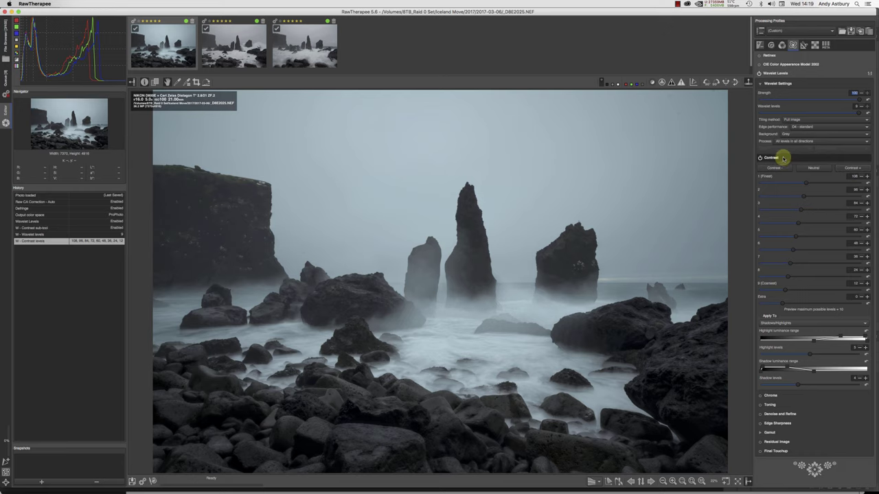
click(42, 235)
click(42, 236)
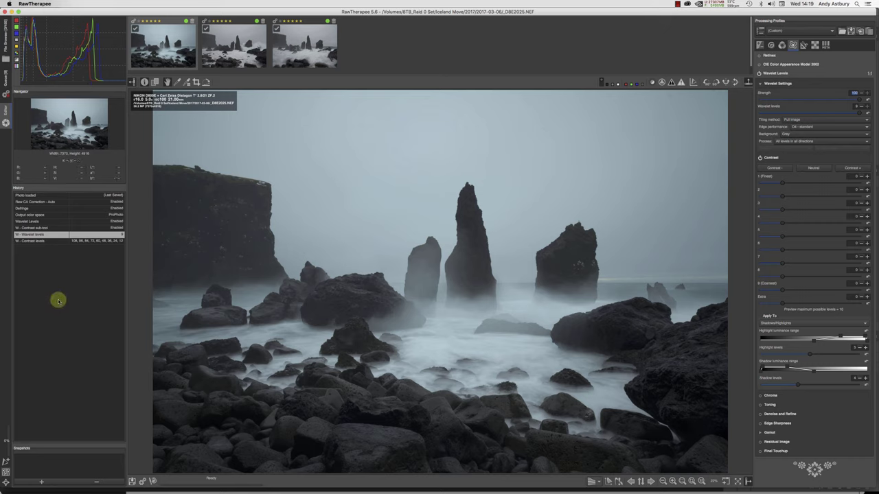
click(78, 241)
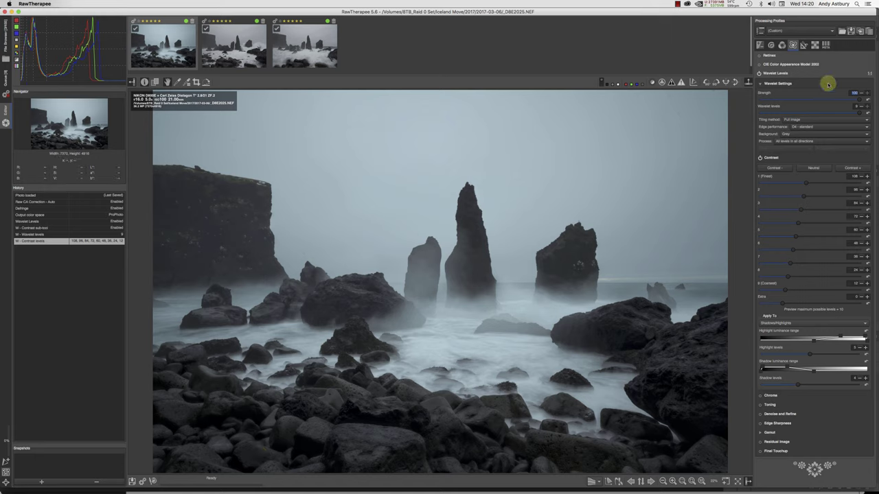
- Enable Dynamic Range Compression on the Exposure tab and set its Amount to 43
click(759, 46)
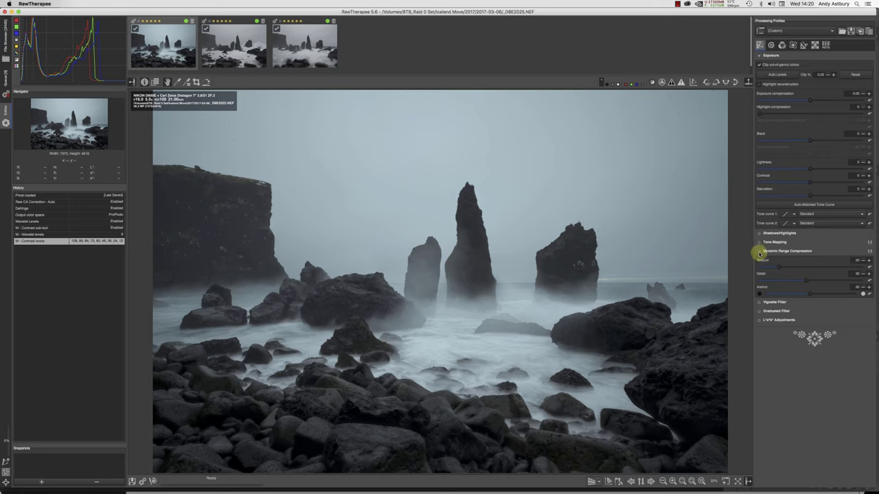
click(760, 252)
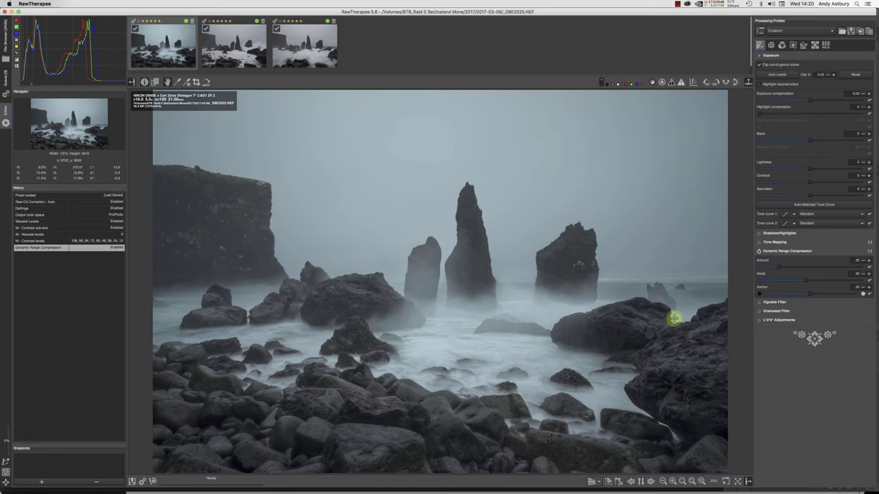
drag(778, 268, 802, 270)
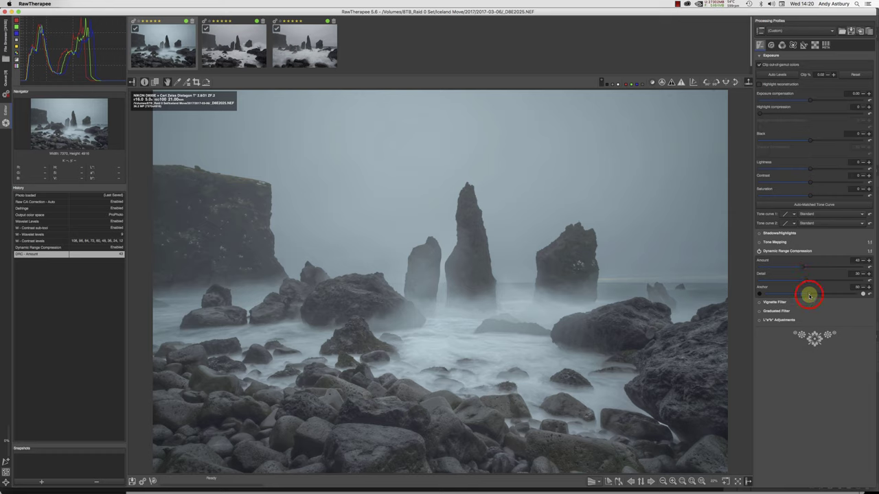
- Adjust the Dynamic Range Compression anchor back and forth, settling at about 54
drag(809, 294, 844, 297)
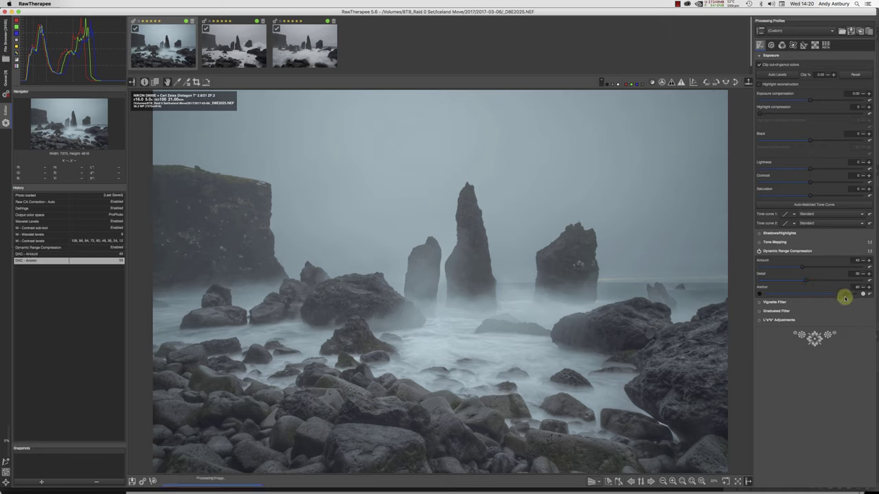
drag(845, 298, 861, 294)
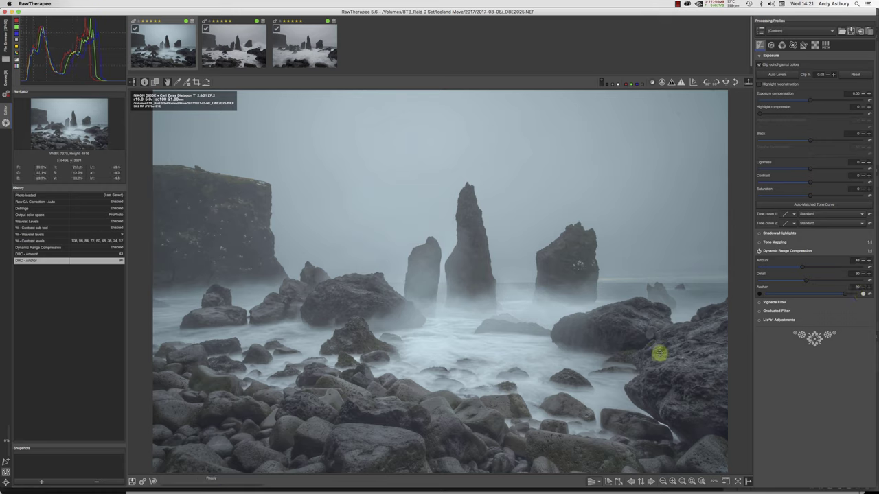
drag(844, 293, 770, 300)
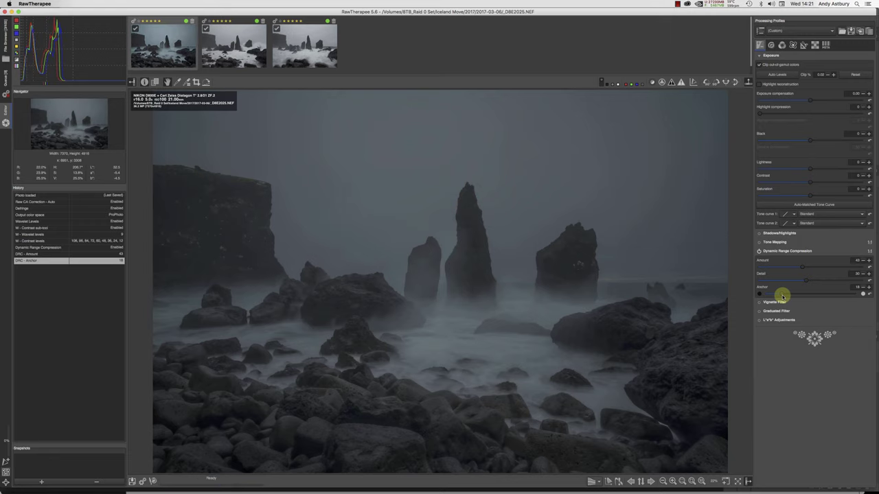
click(867, 294)
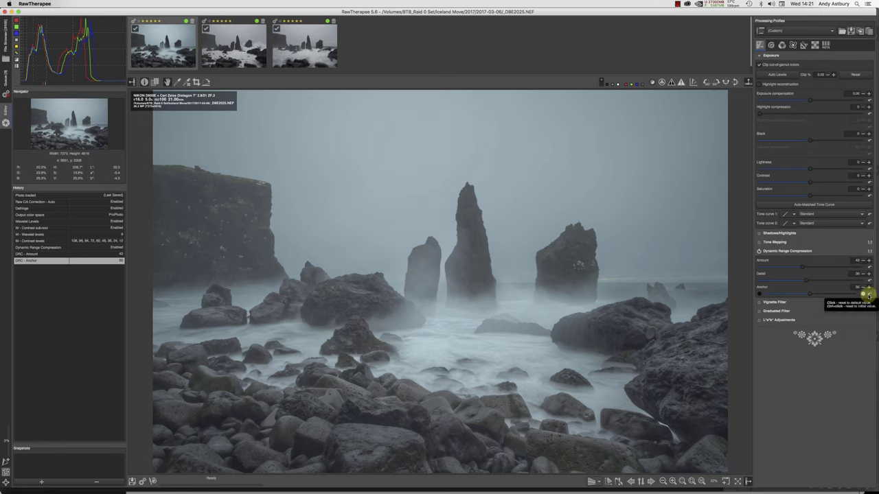
click(809, 295)
drag(812, 295, 813, 295)
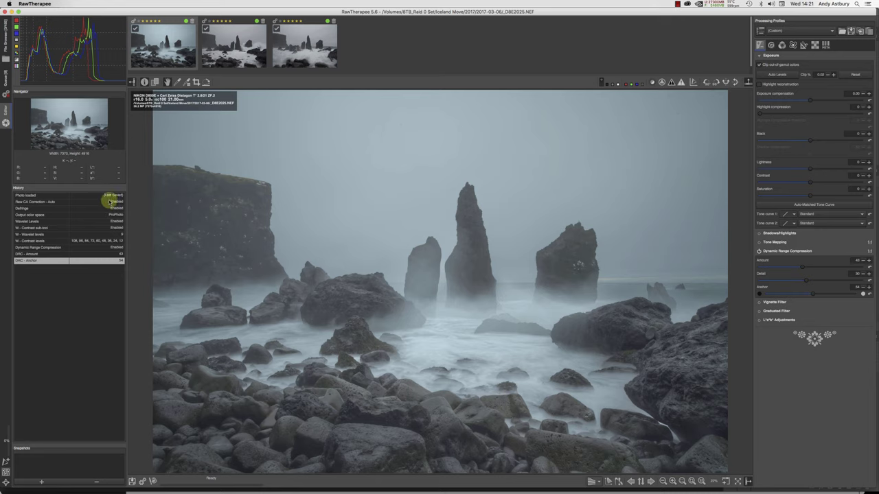
click(109, 197)
click(108, 197)
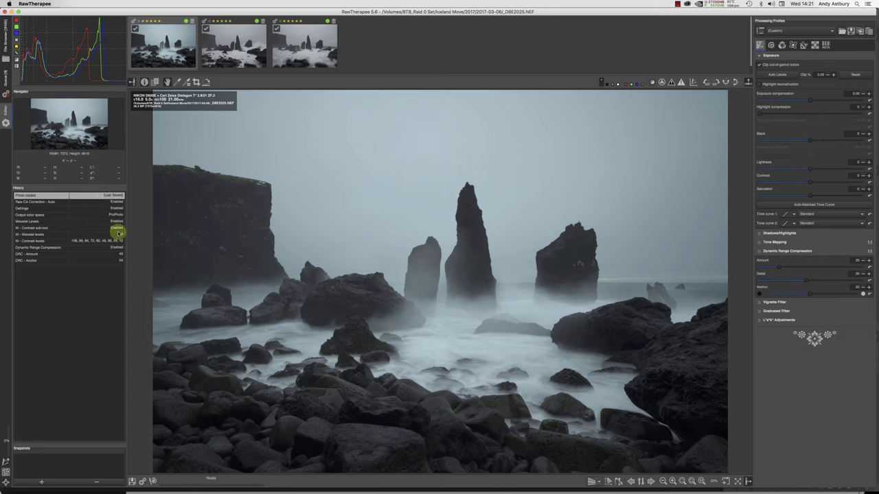
click(114, 261)
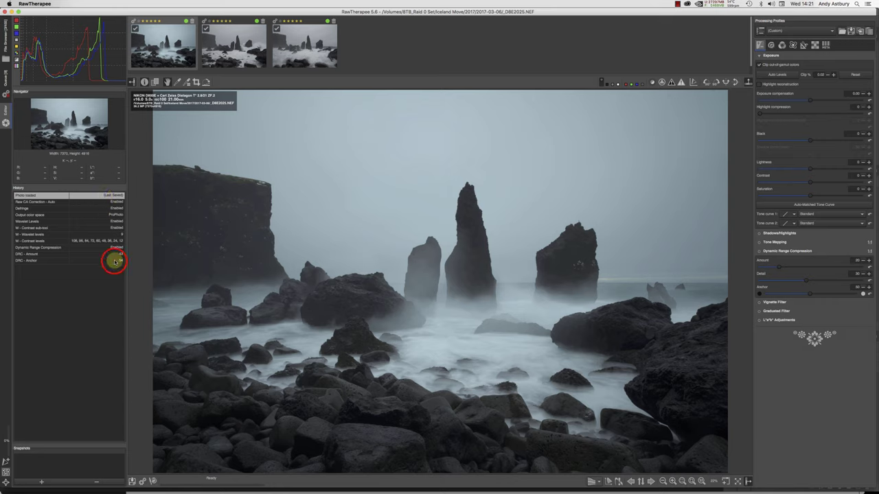
click(115, 261)
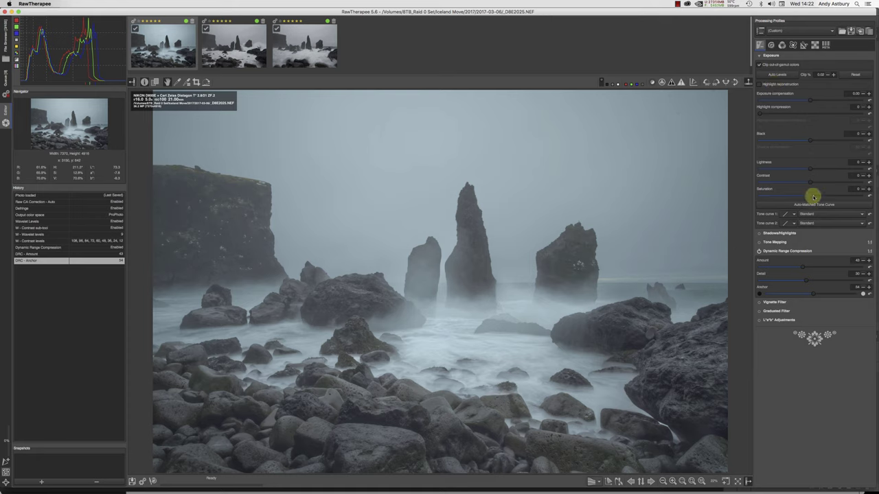
drag(813, 197, 815, 197)
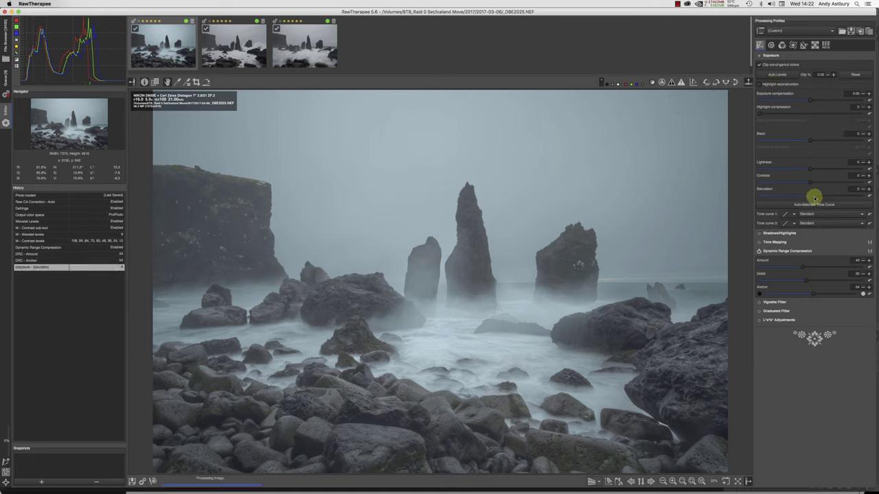
scroll(814, 198, down, 3)
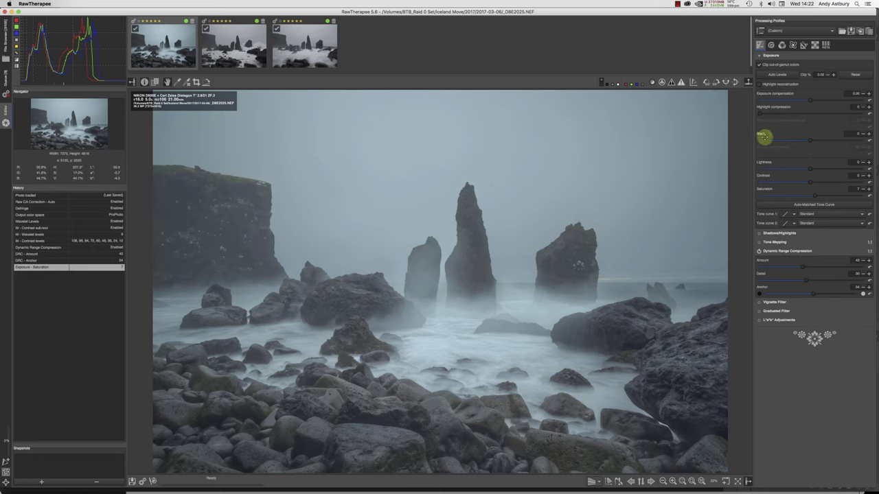
- Enable sharpening and raise its amount to about 420, inspecting the rocks at 100%
click(770, 45)
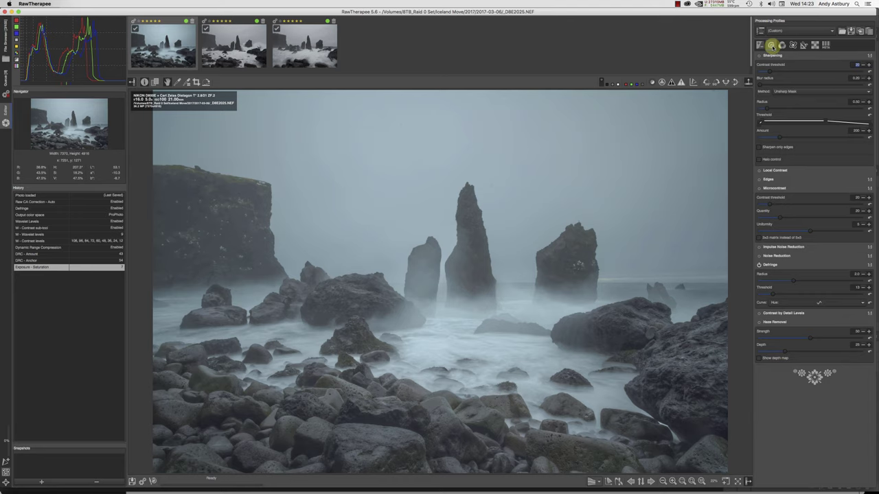
click(759, 56)
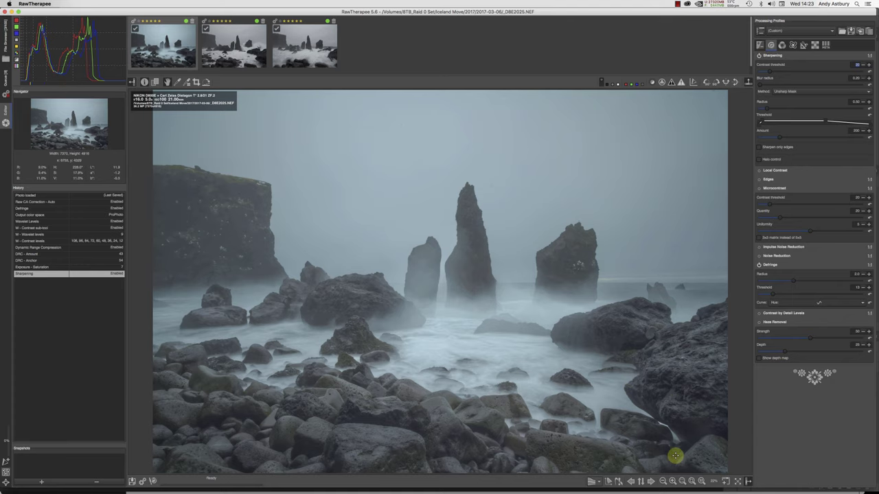
click(701, 481)
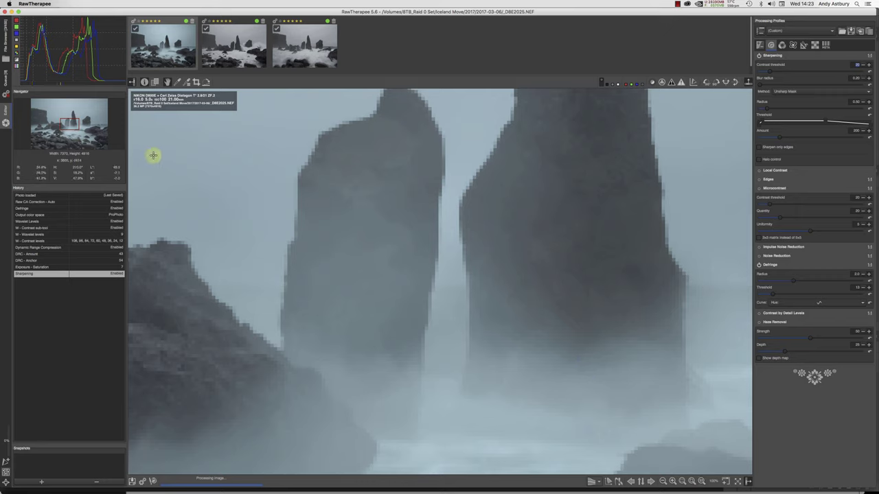
click(73, 127)
drag(73, 127, 89, 133)
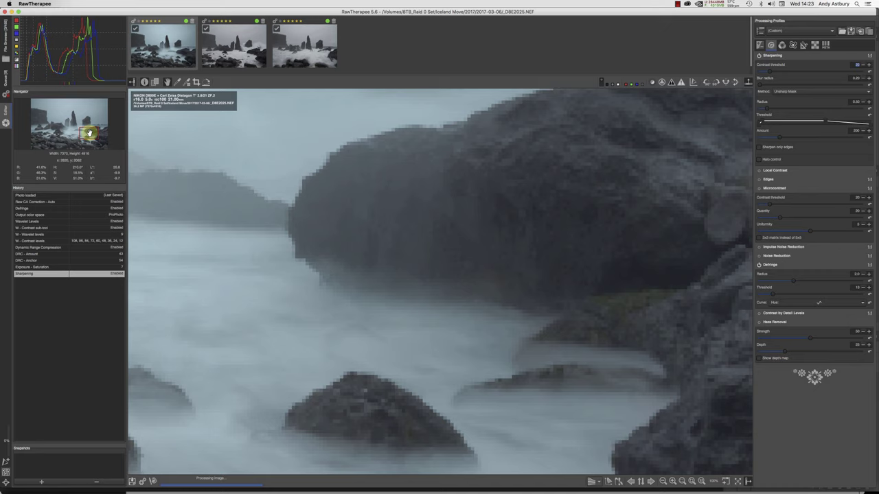
drag(89, 132, 87, 132)
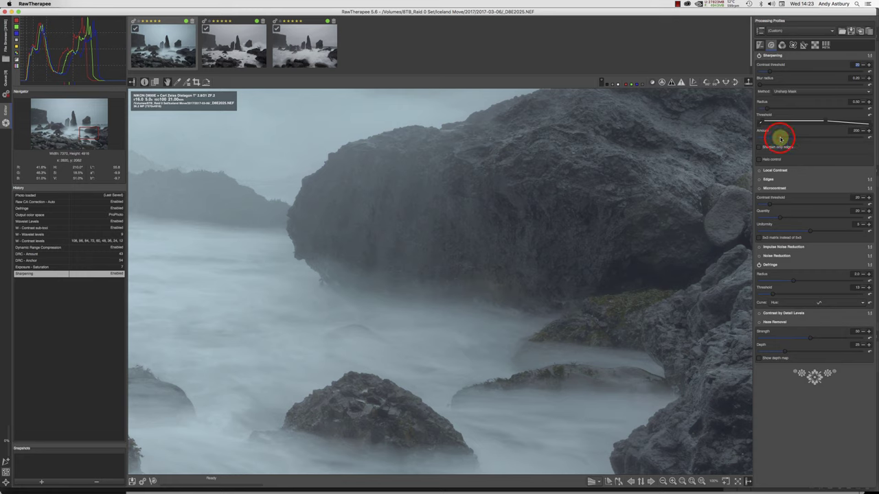
drag(782, 138, 804, 140)
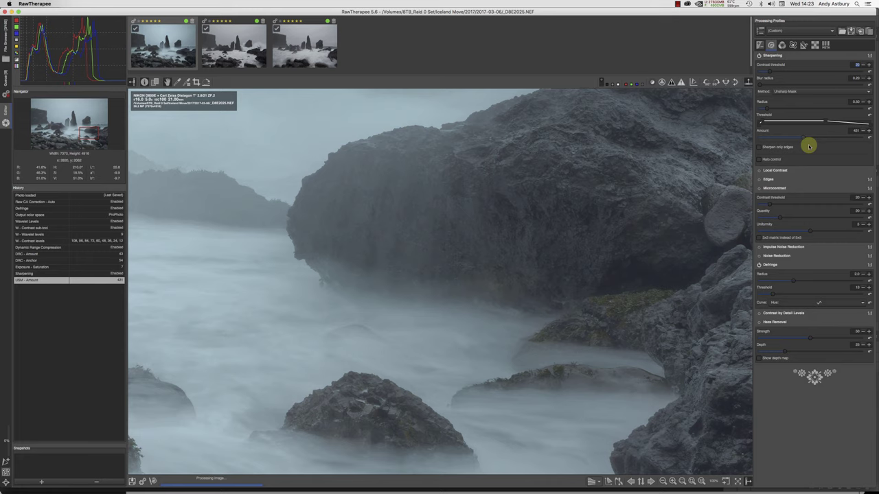
- Enable Halo control under RawTherapee's Sharpening and lower its amount to 54
click(758, 161)
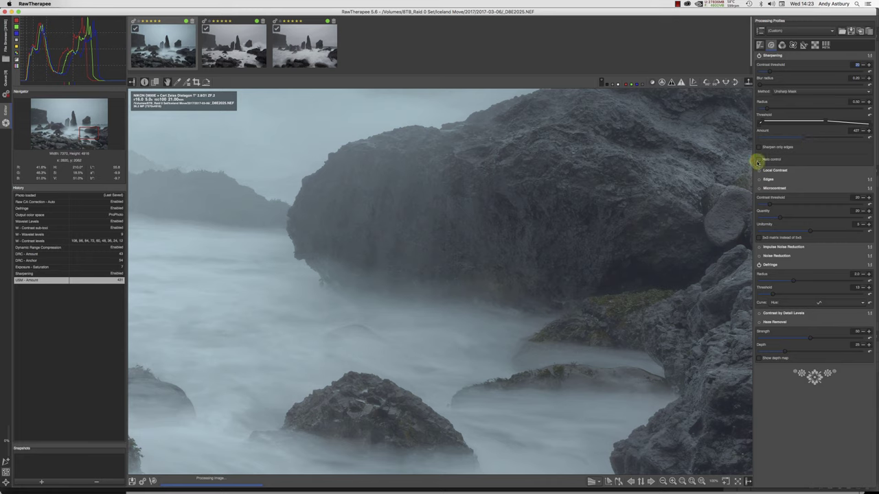
click(758, 160)
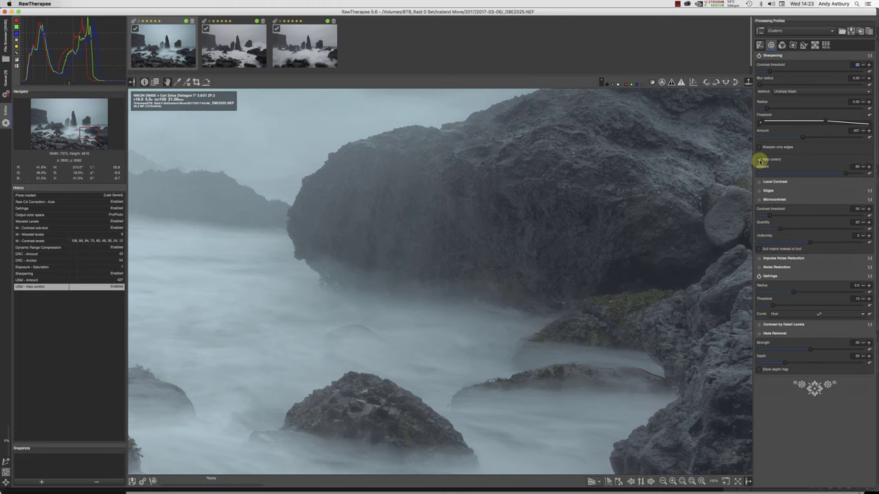
click(846, 173)
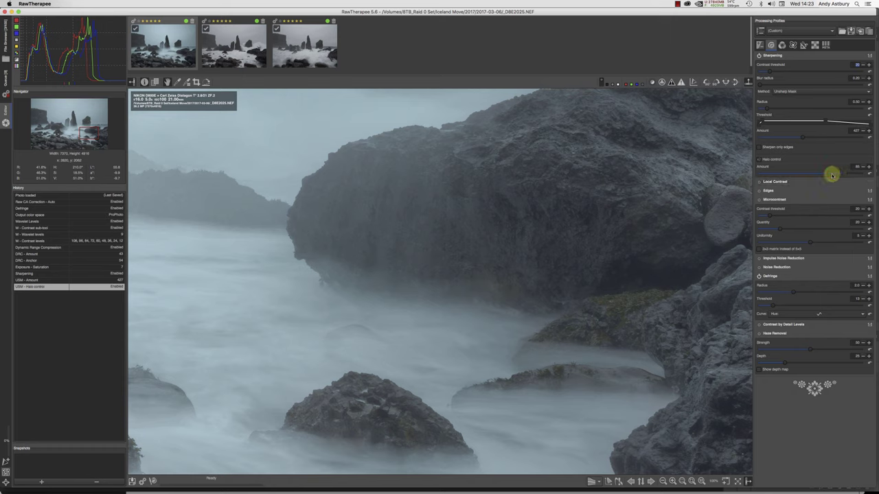
drag(832, 175, 811, 175)
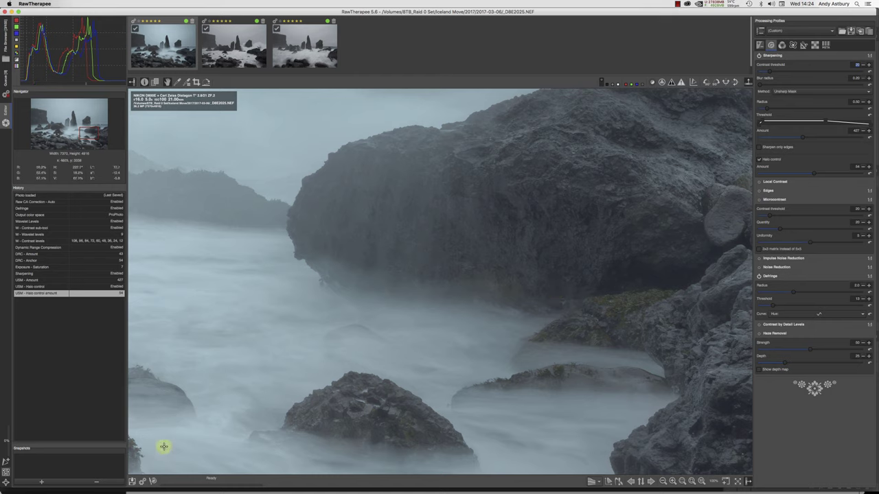
- Send the edited sea-stack photo from RawTherapee to Photoshop as a 16-bit ProPhoto TIFF
click(152, 482)
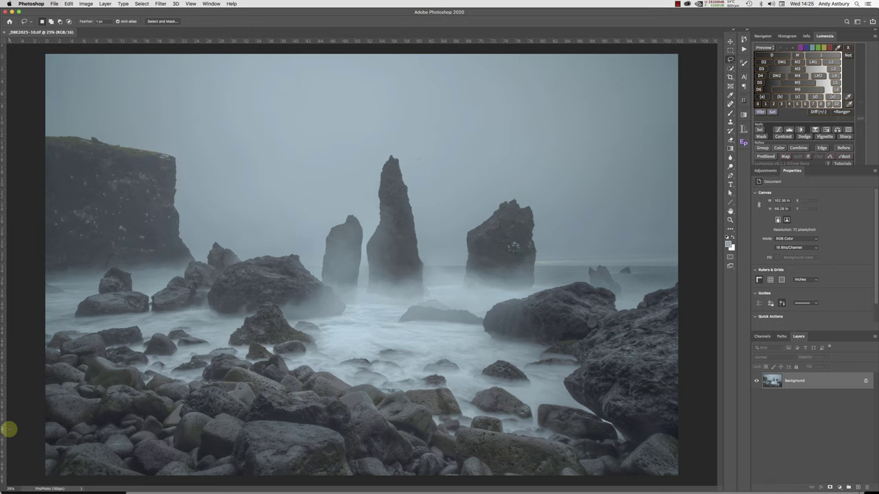
- Duplicate the Background layer with Ctrl+J and set the copy's blend mode to Soft Light
key(ctrl+j)
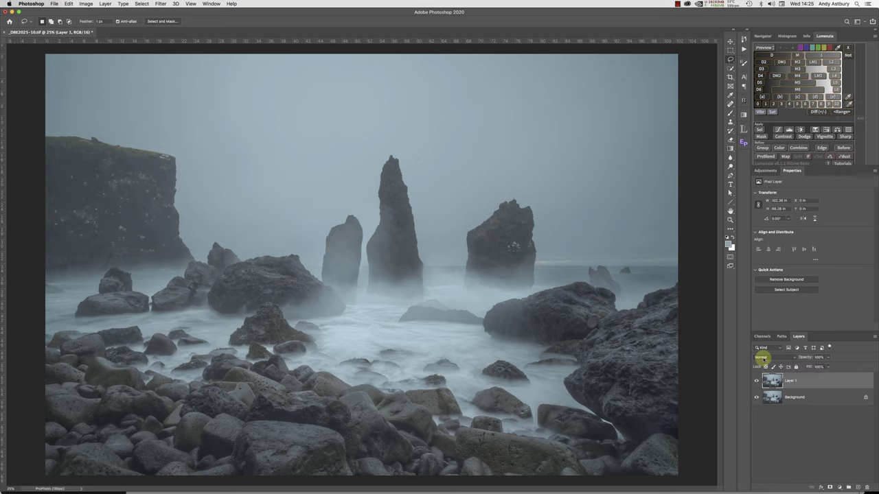
click(761, 357)
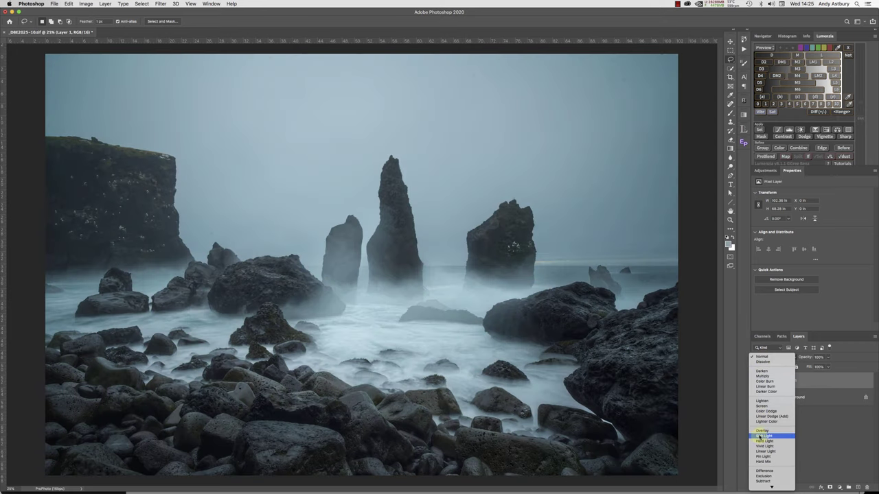
click(758, 436)
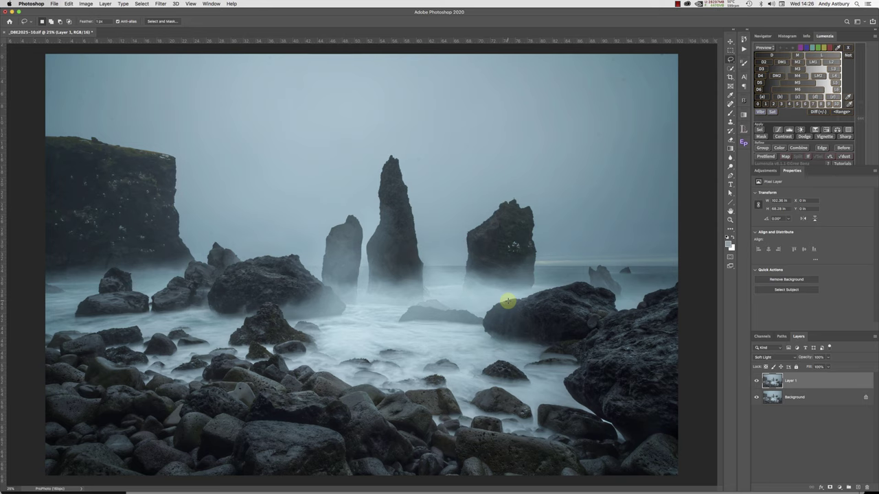
click(826, 358)
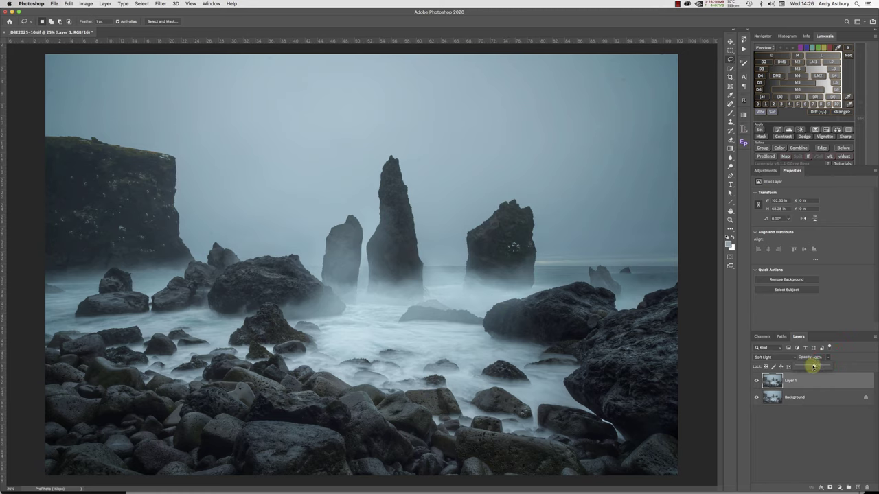
drag(827, 358, 788, 367)
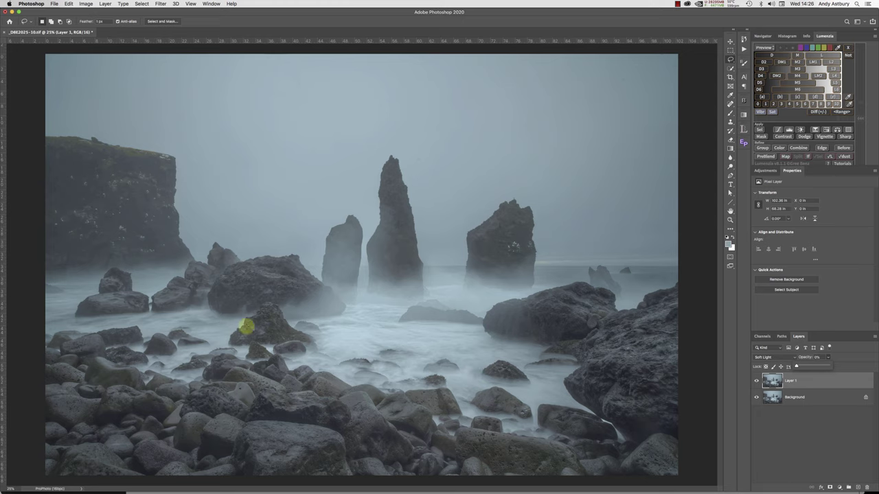
drag(795, 366, 819, 366)
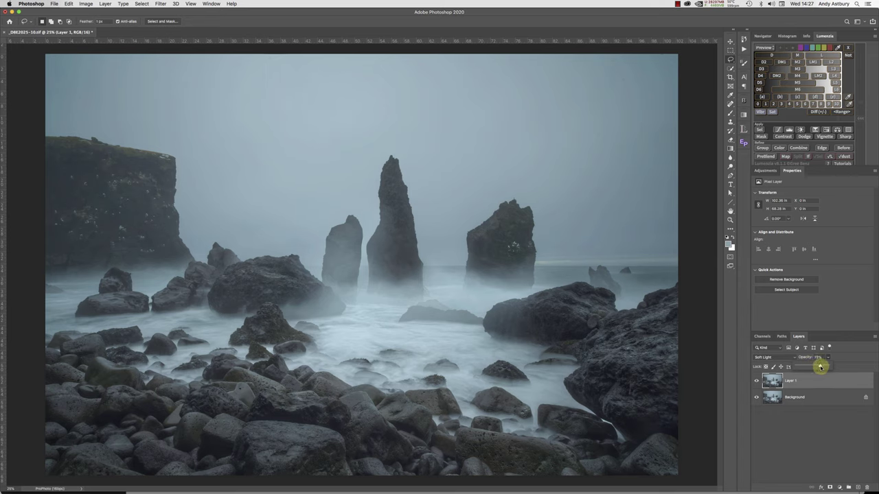
drag(820, 367, 830, 366)
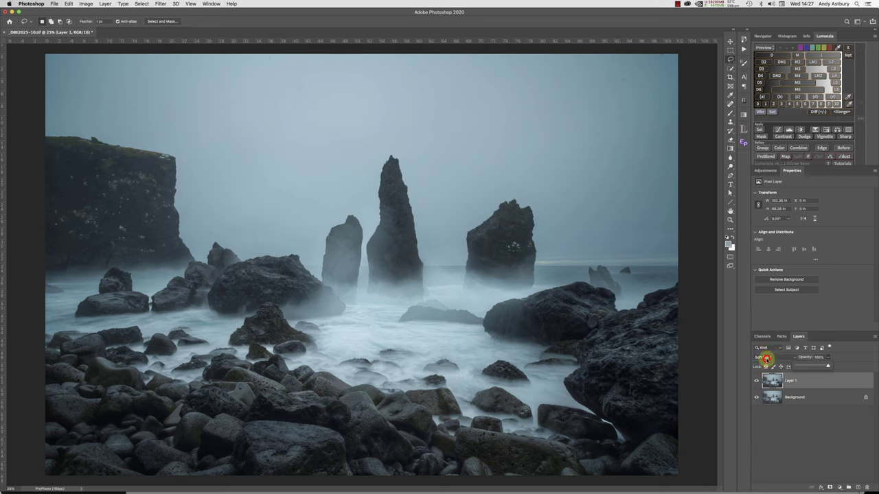
- Switch Layer 1 to Overlay blending and set its opacity to 70%
click(767, 358)
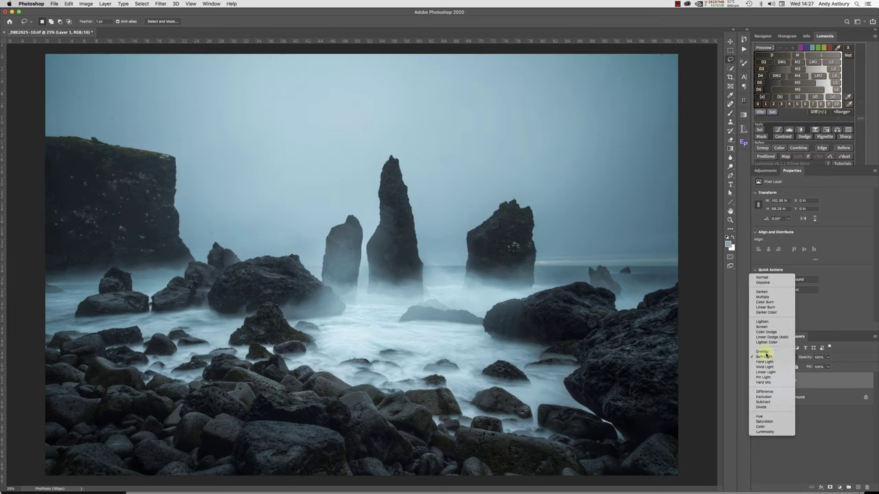
click(764, 352)
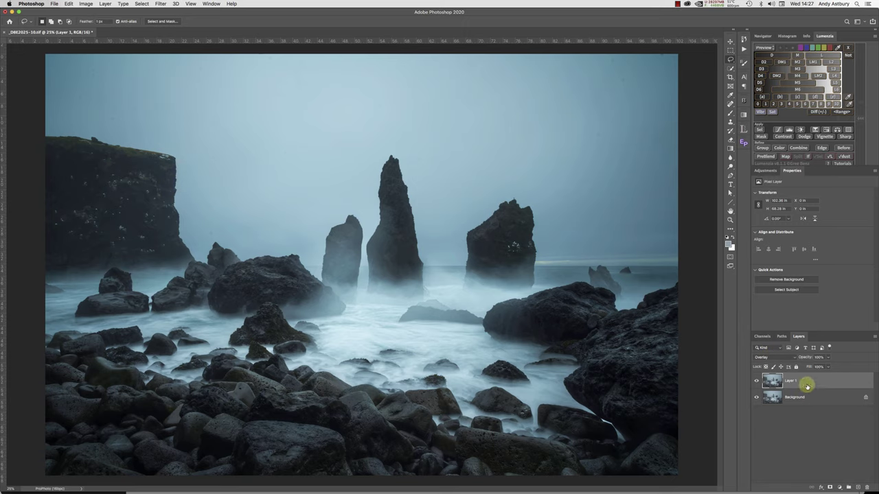
mouse_move(827, 359)
mouse_down()
mouse_move(808, 366)
mouse_move(818, 366)
mouse_up()
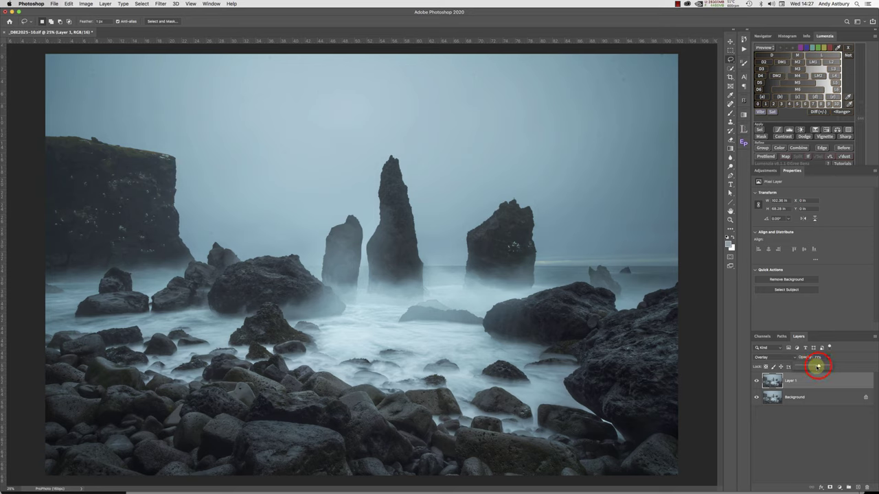
drag(817, 367, 815, 366)
click(819, 358)
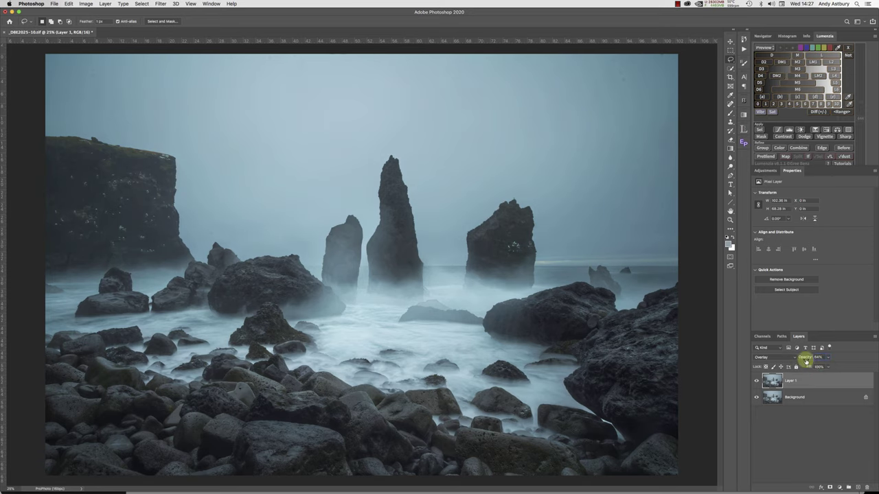
click(819, 359)
drag(806, 358, 794, 359)
text(70)
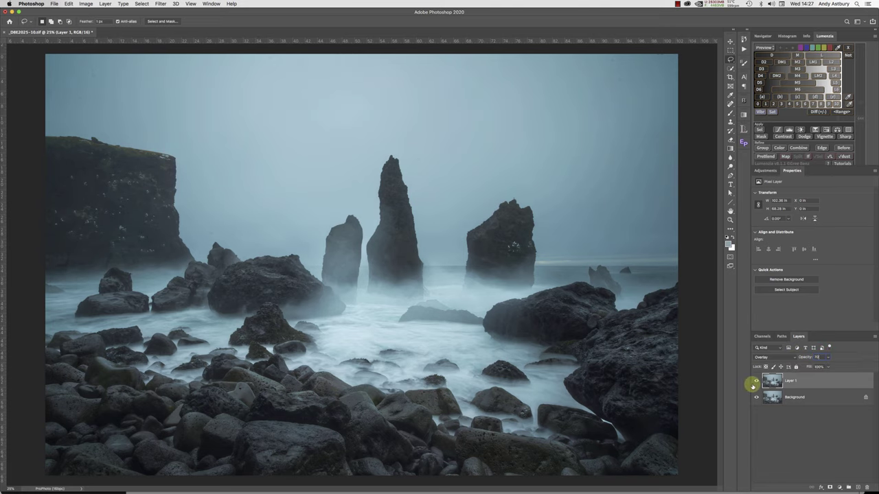
click(775, 357)
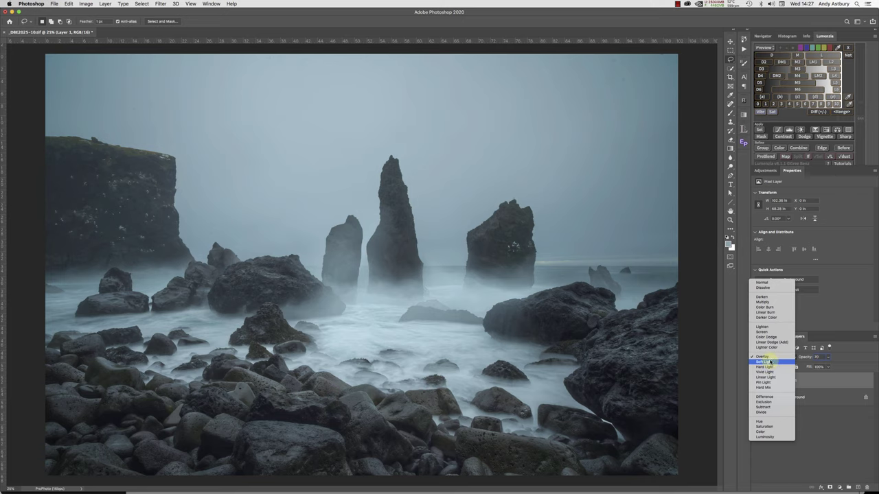
click(764, 357)
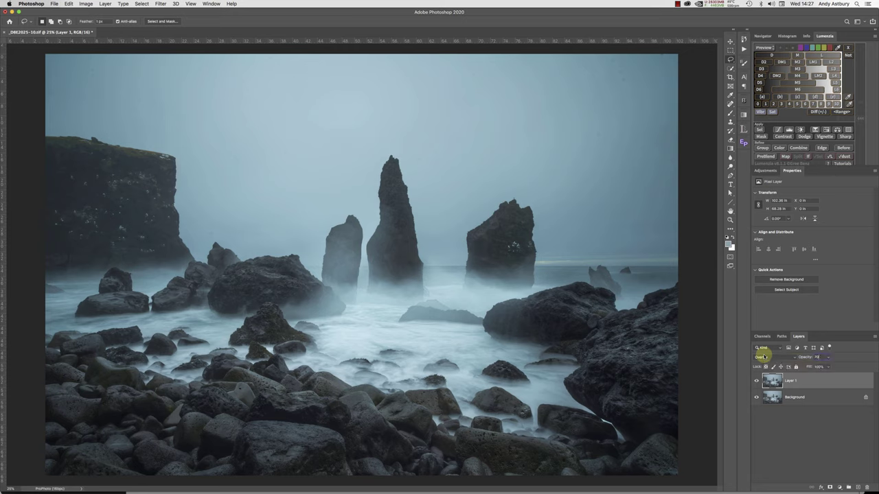
- Load the RGB luminosity selection, copy it to Layer 2, and blend it in Color Dodge
click(759, 337)
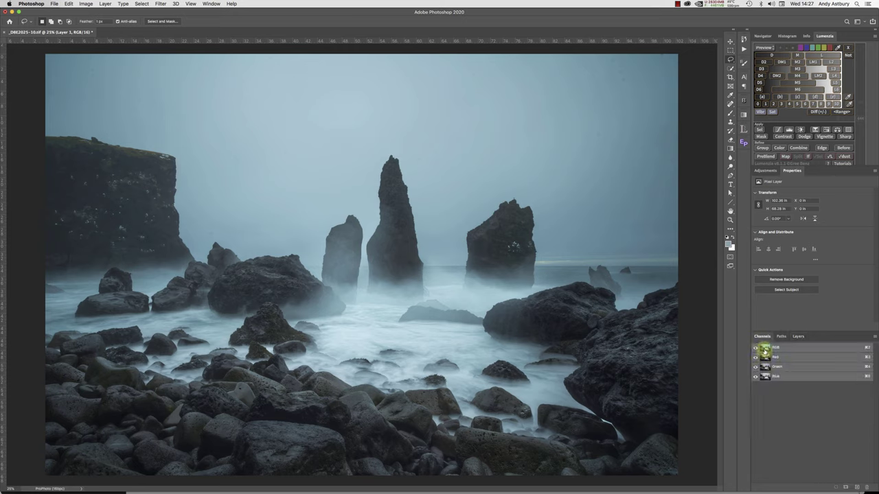
super+click(764, 348)
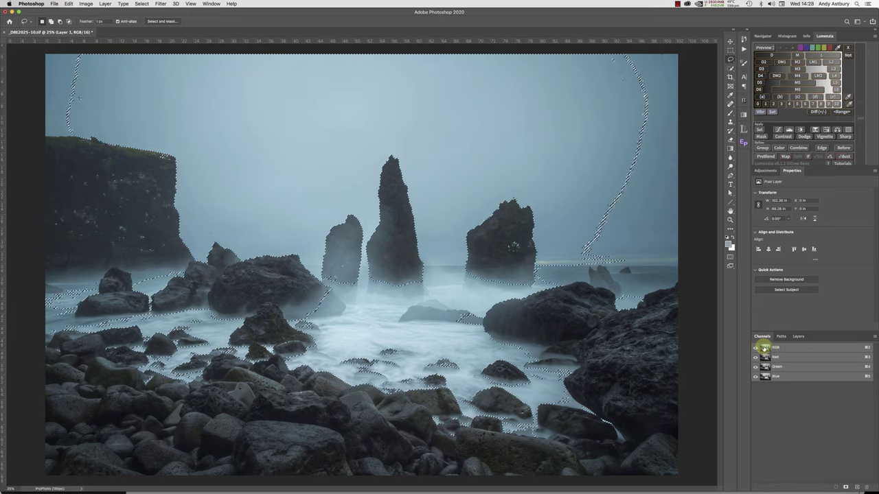
click(795, 336)
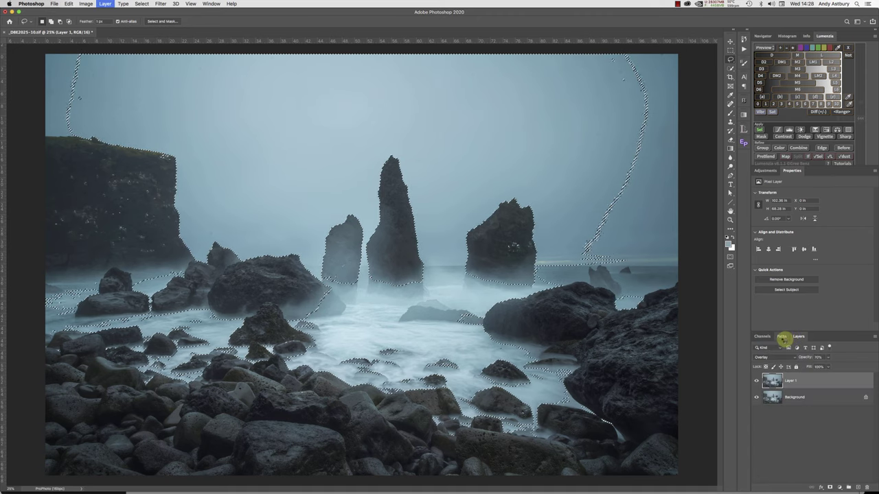
key(ctrl+j)
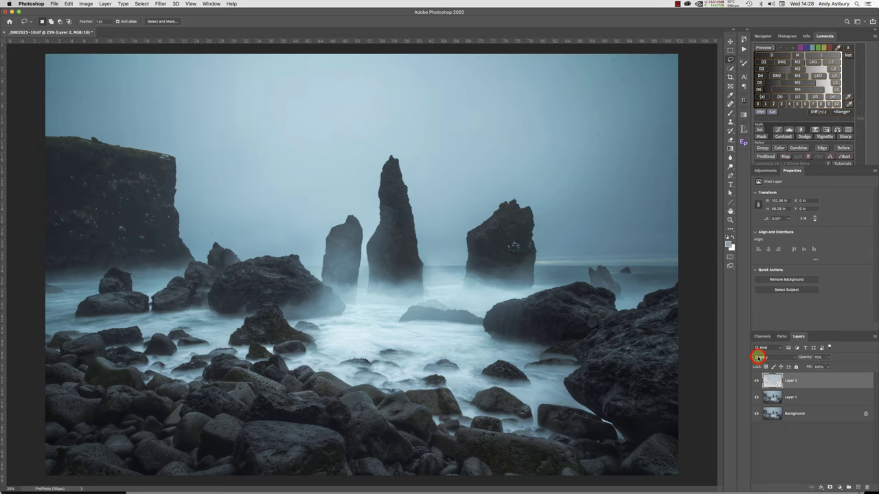
click(759, 357)
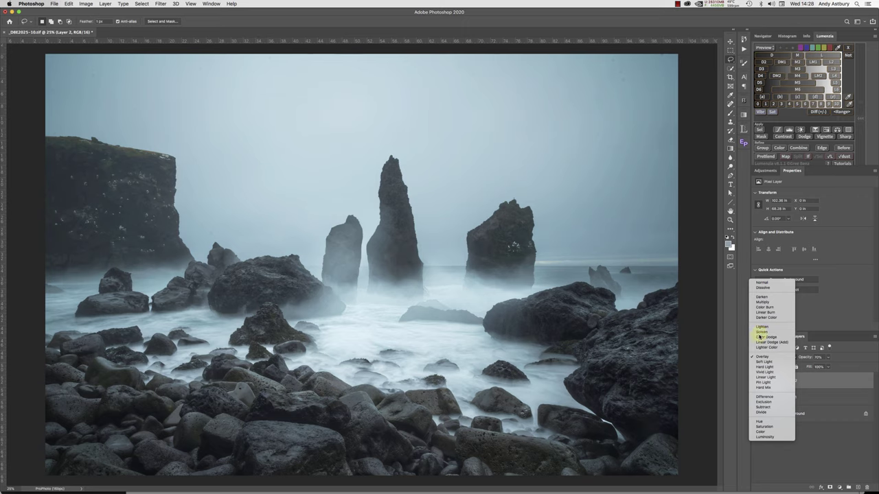
click(765, 337)
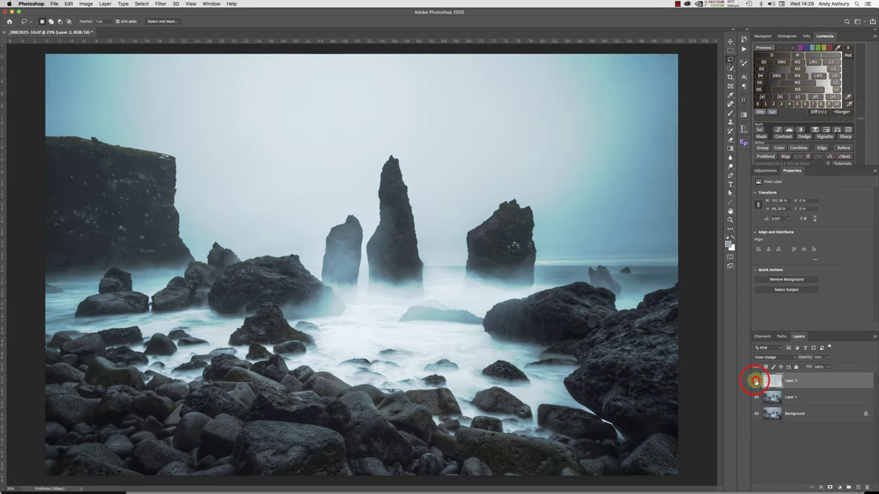
- Toggle Layer 2's visibility repeatedly to compare the Color Dodge brightening
click(755, 381)
click(756, 380)
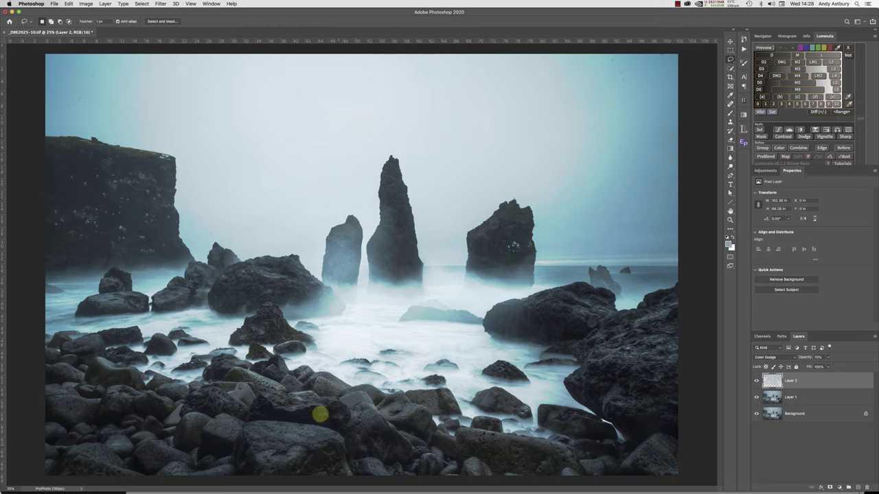
click(755, 381)
click(755, 380)
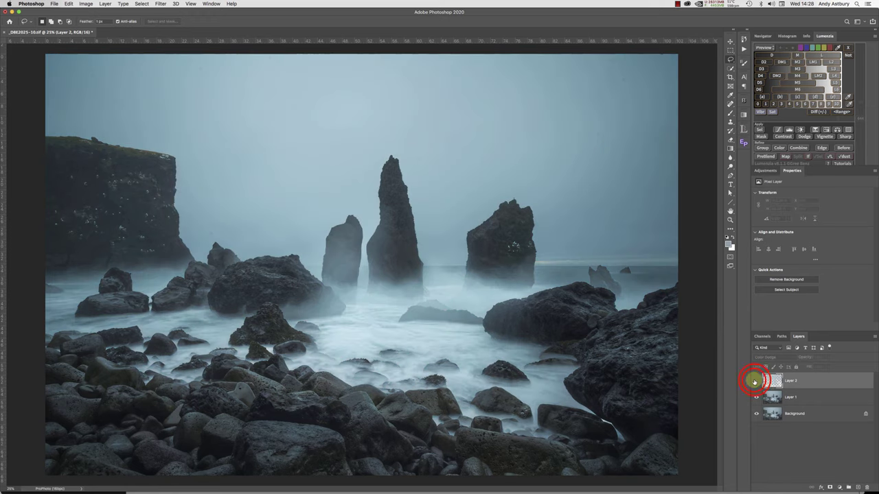
click(753, 381)
click(755, 381)
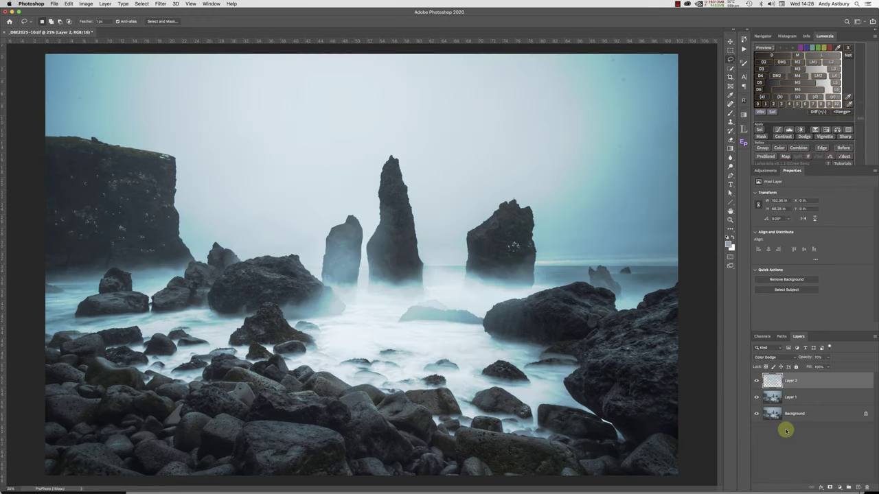
- Add a black mask to Layer 2 and paint white over the foreground rocks with a ~700 px brush
alt+click(829, 486)
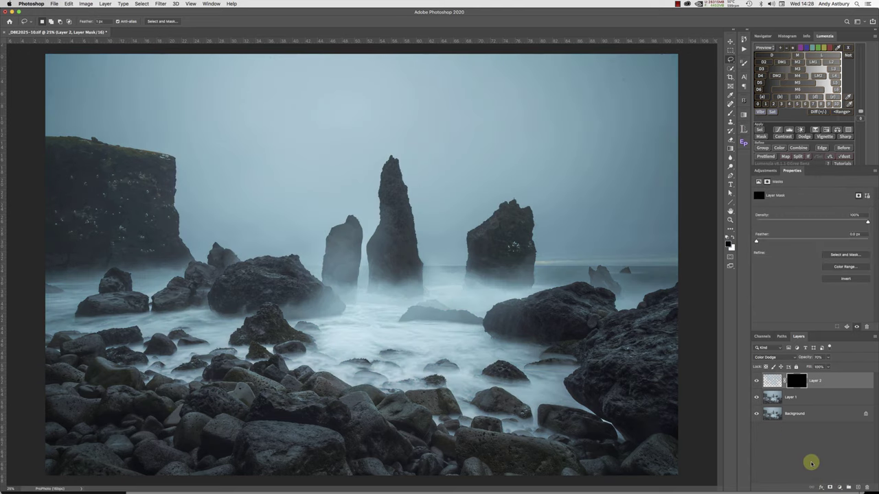
click(729, 113)
click(730, 239)
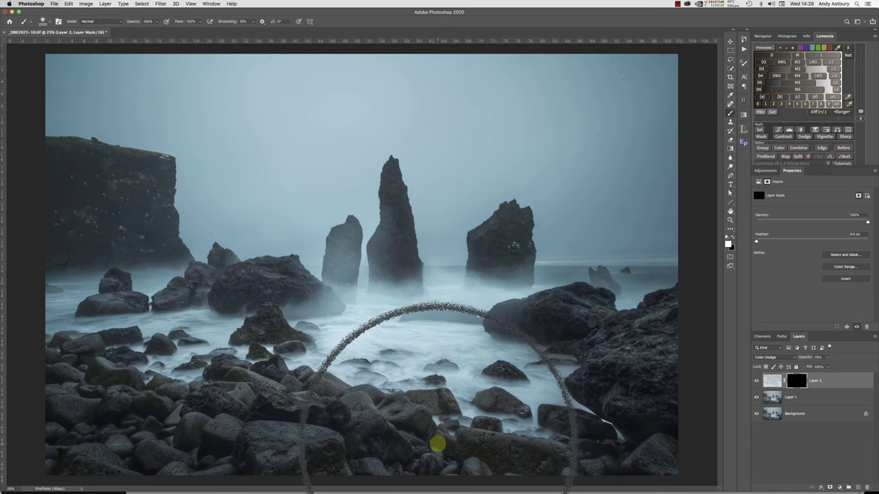
key(bracketleft)
key(bracketleft)
key(bracketleft)
key(bracketleft)
key(bracketleft)
key(bracketleft)
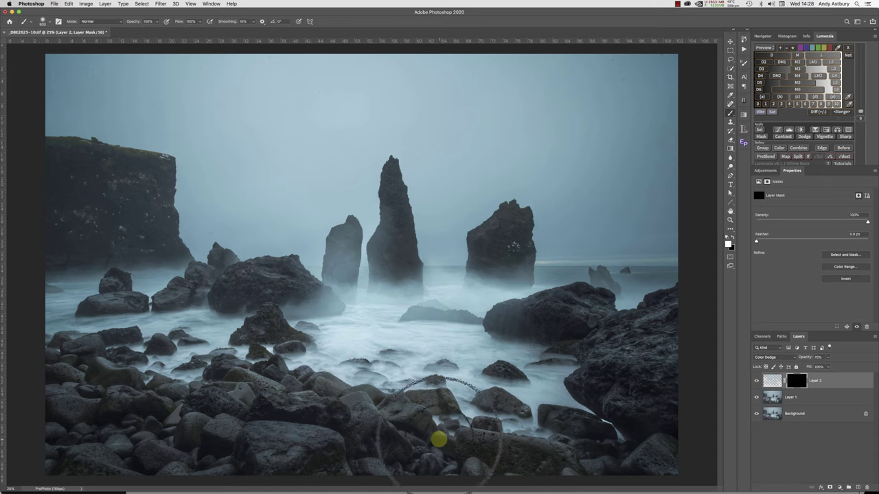
mouse_move(506, 449)
mouse_down()
mouse_move(514, 451)
mouse_move(359, 455)
mouse_up()
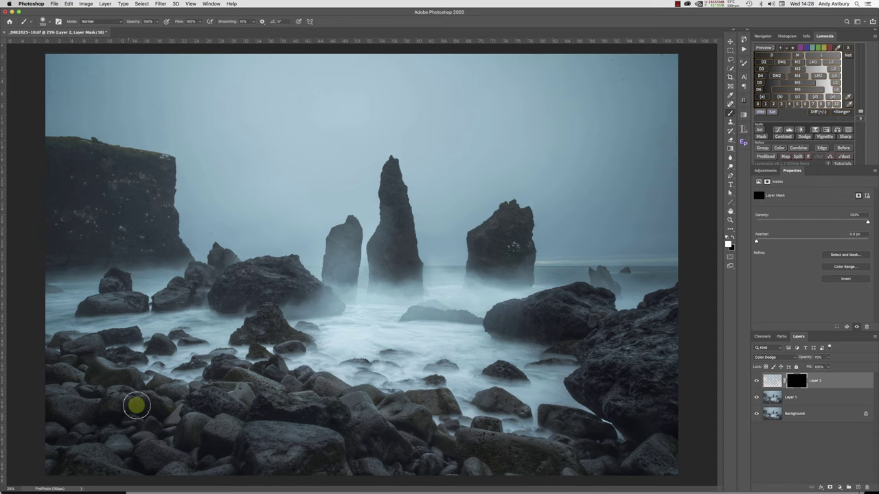
key(bracketright)
key(bracketright)
key(bracketright)
drag(51, 360, 153, 358)
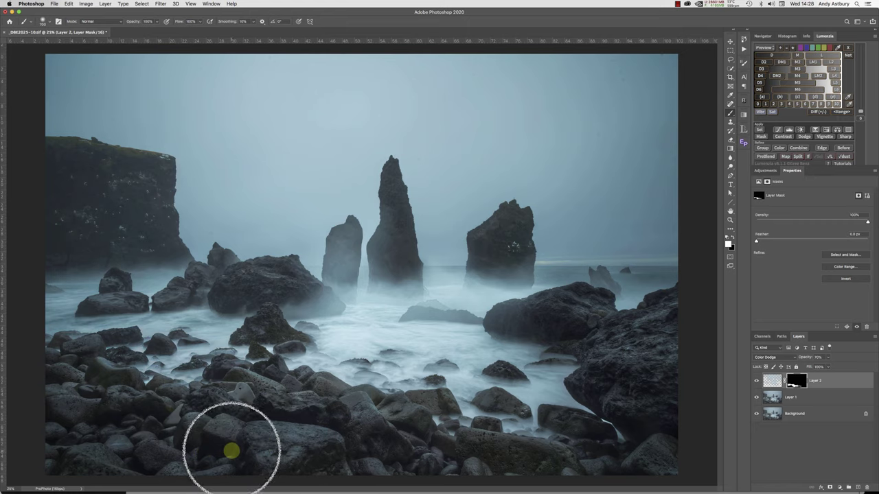
drag(232, 451, 412, 451)
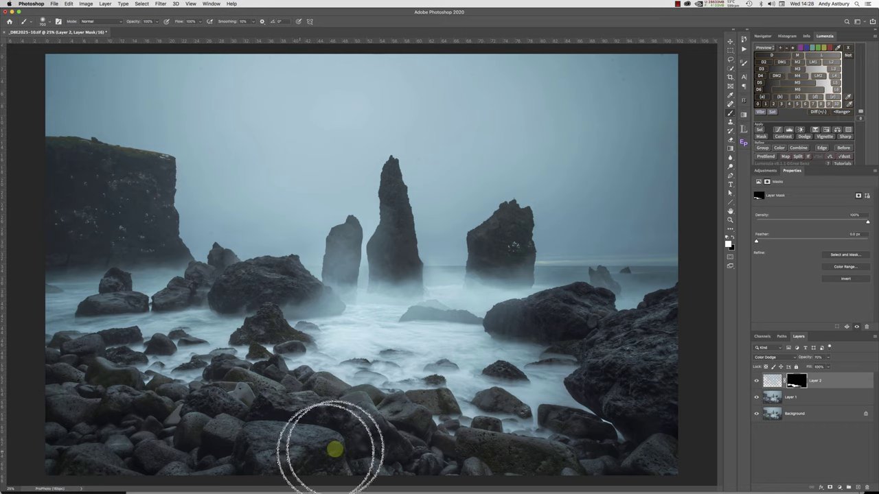
- Toggle Layer 2 and hide the side panels to compare the masked brightening
click(756, 380)
click(754, 381)
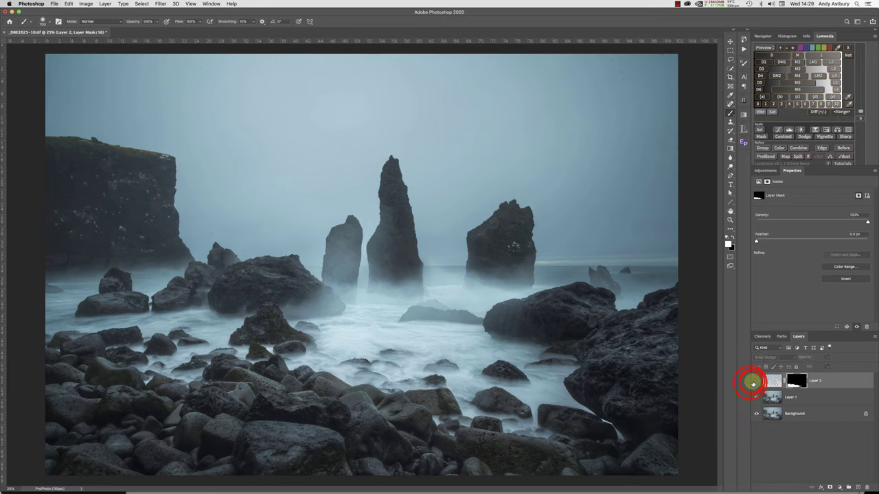
click(751, 382)
key(shift+Tab)
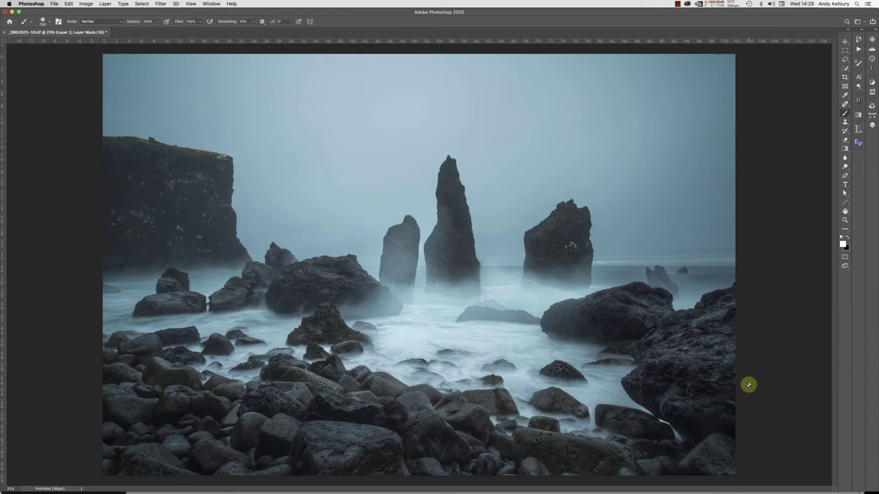
key(shift+Tab)
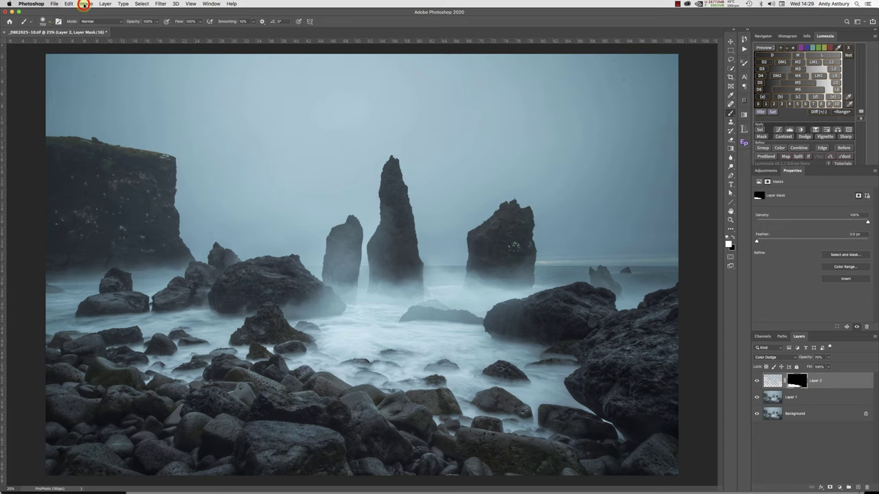
click(86, 4)
mouse_move(93, 128)
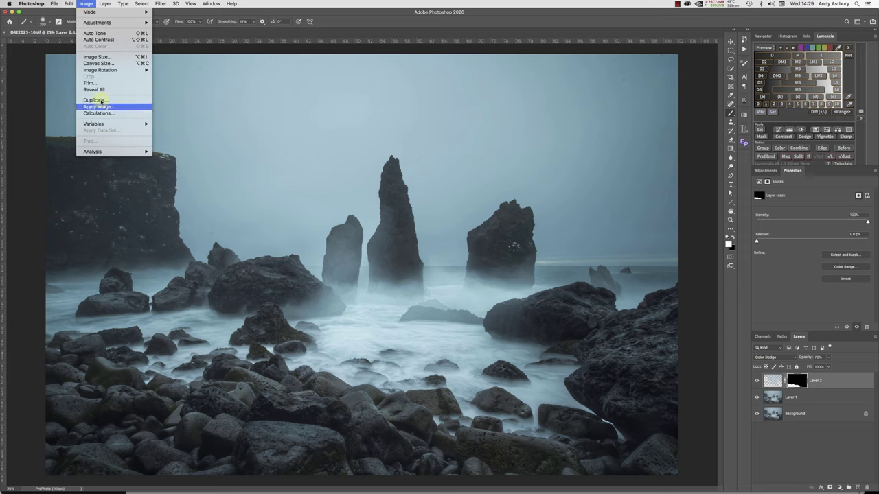
click(129, 271)
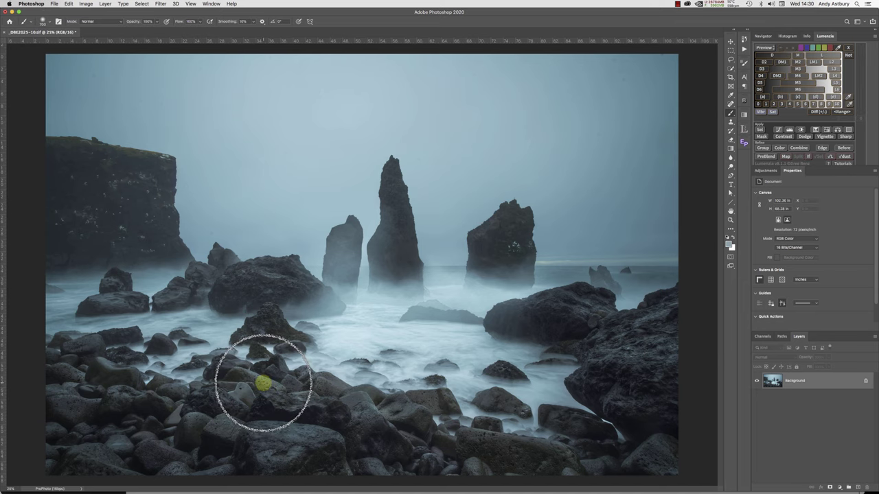
click(838, 487)
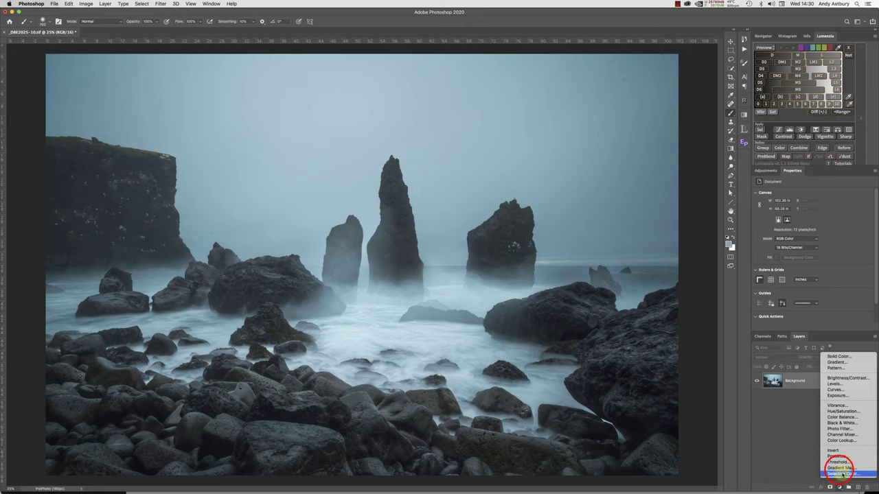
click(840, 468)
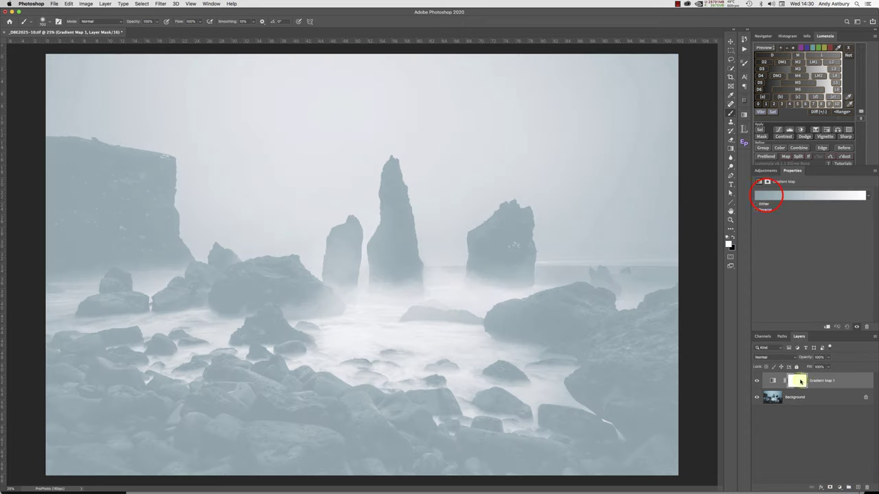
click(766, 195)
click(547, 103)
click(546, 105)
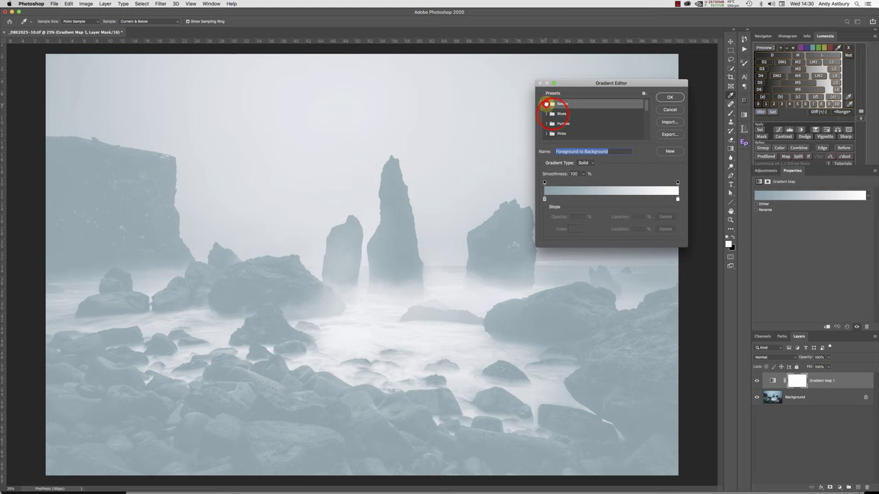
click(555, 115)
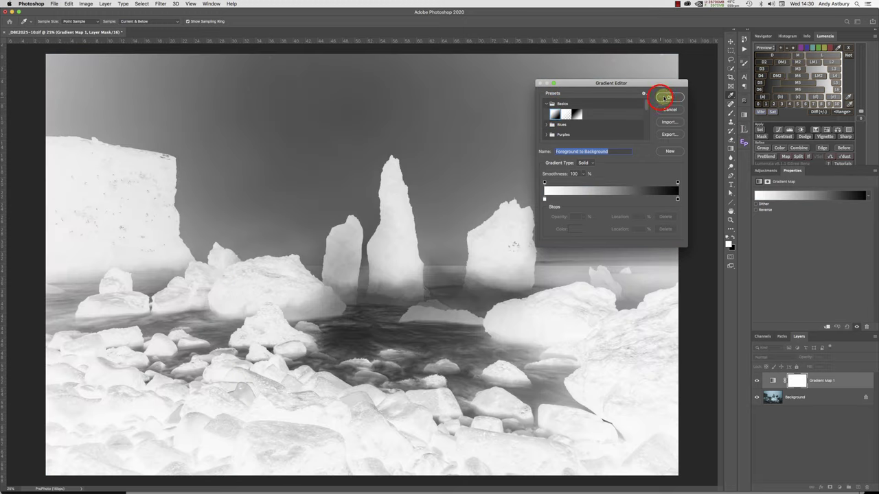
click(665, 99)
click(756, 209)
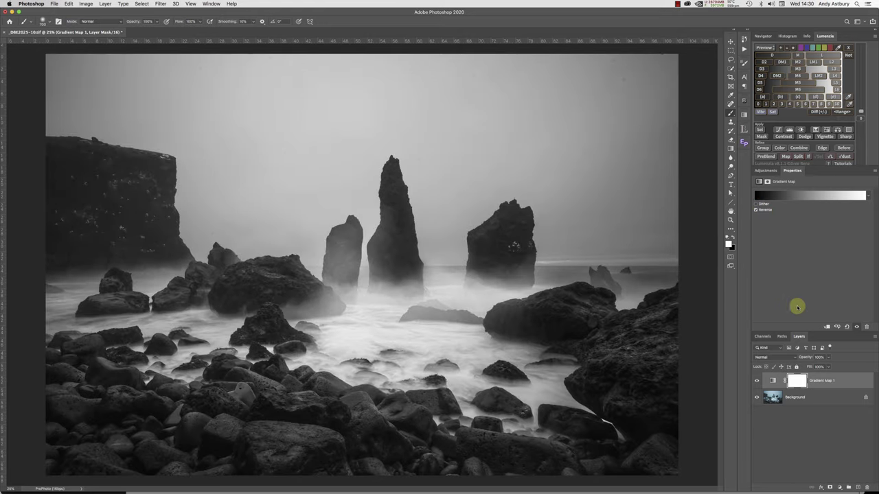
drag(784, 36, 805, 40)
click(784, 38)
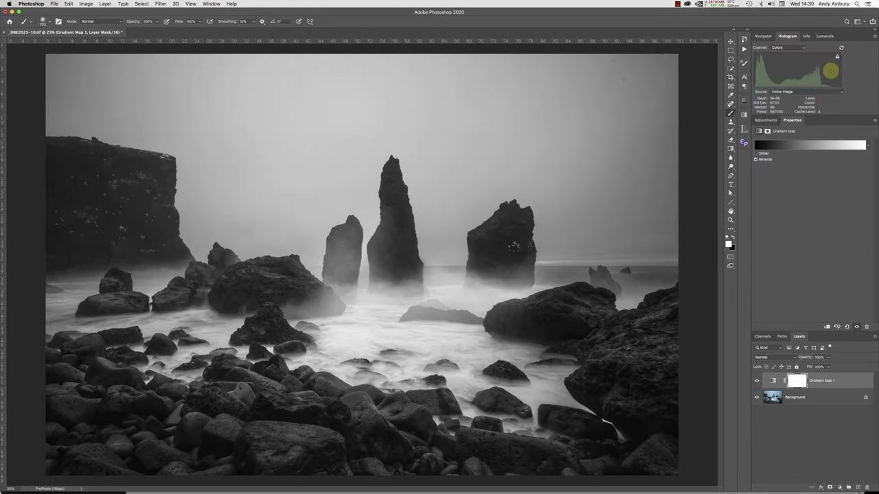
click(772, 398)
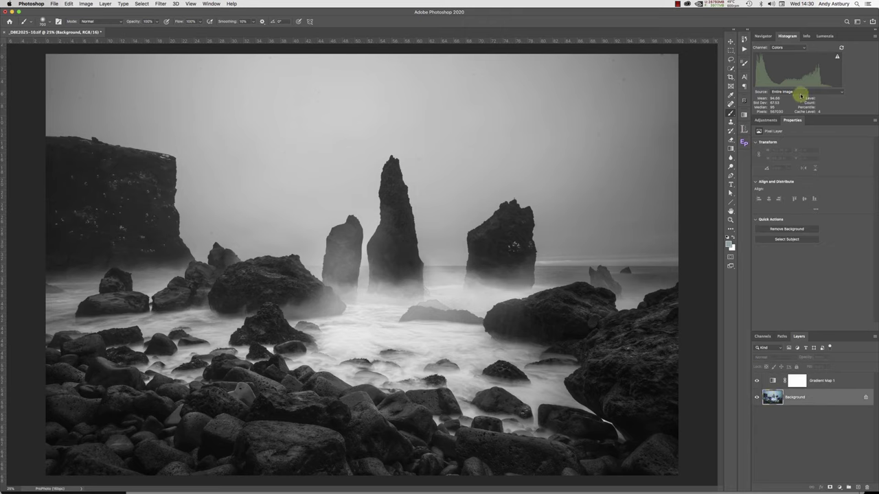
- Lower the Gradient Map 1 layer's opacity to about 40%
click(771, 381)
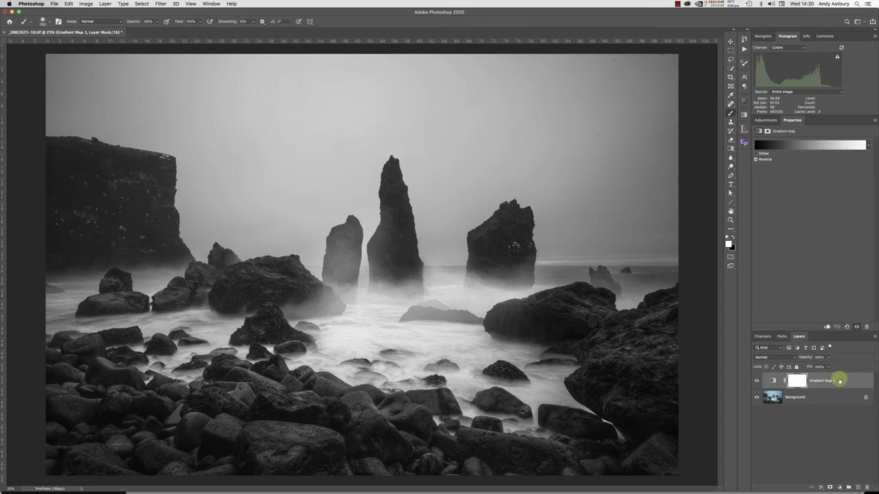
mouse_move(402, 371)
mouse_down()
mouse_move(383, 378)
mouse_move(373, 363)
mouse_up()
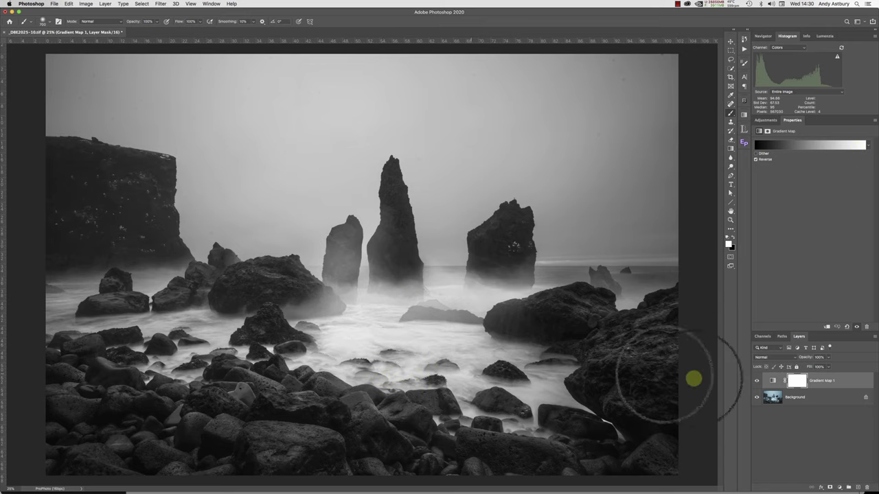
click(820, 388)
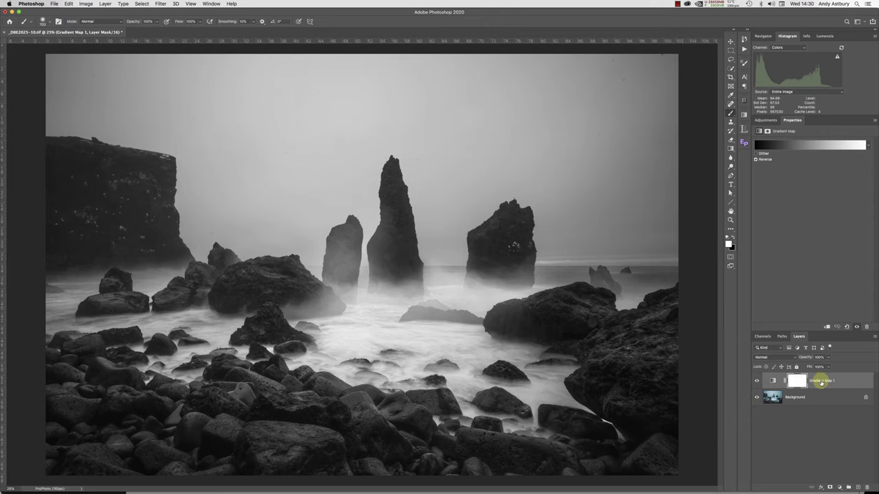
click(828, 358)
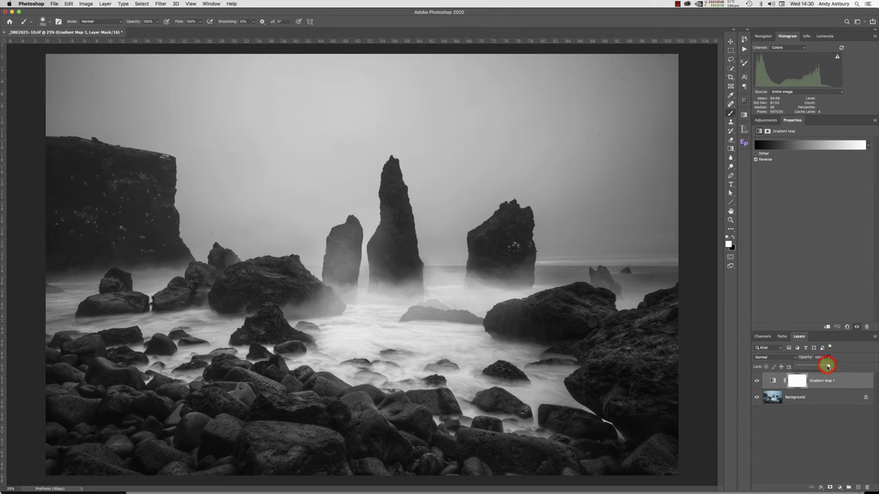
drag(829, 358, 808, 366)
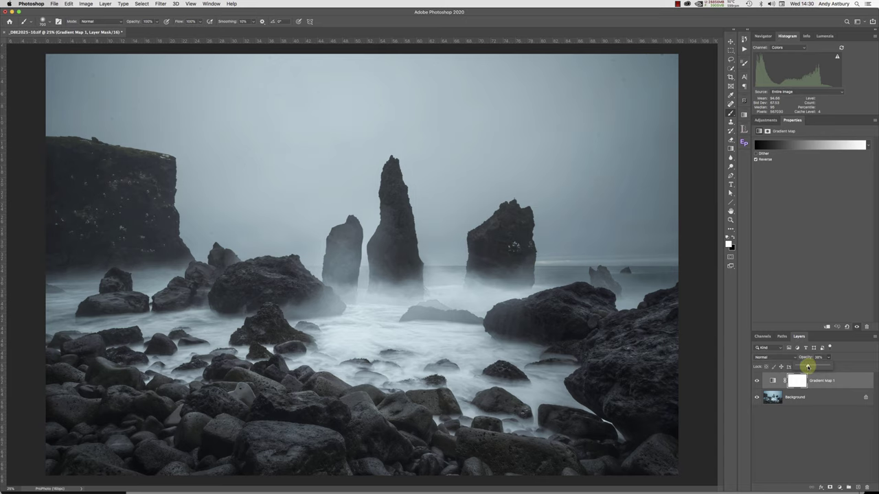
drag(807, 366, 795, 367)
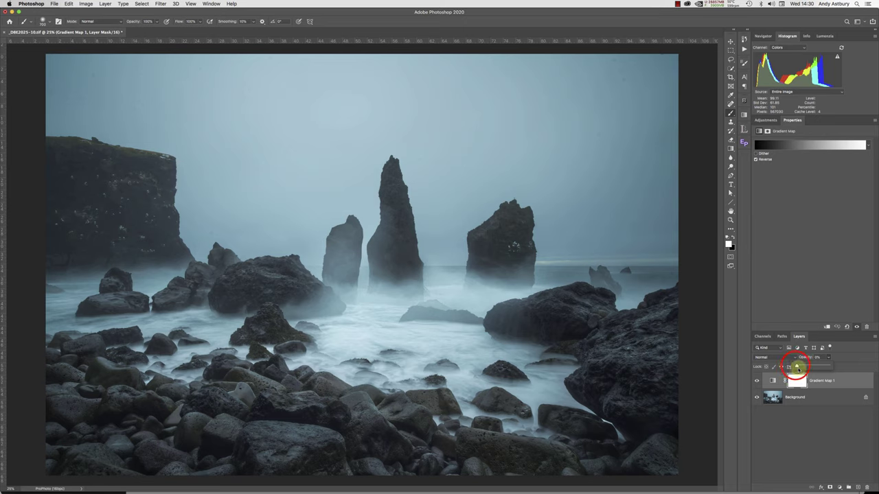
mouse_move(801, 367)
mouse_down()
mouse_move(814, 369)
mouse_move(807, 367)
mouse_up()
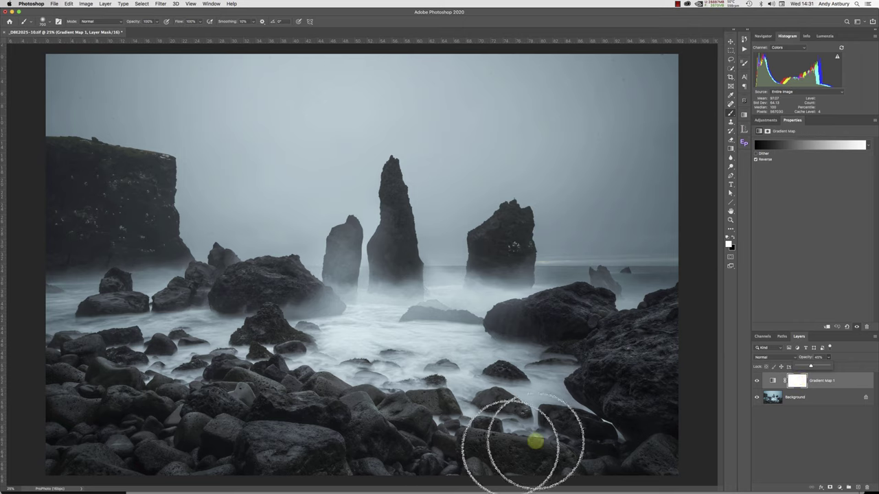
- Switch to black and paint the Gradient Map mask over the lower foreground rocks
click(731, 238)
click(732, 237)
drag(494, 443, 471, 448)
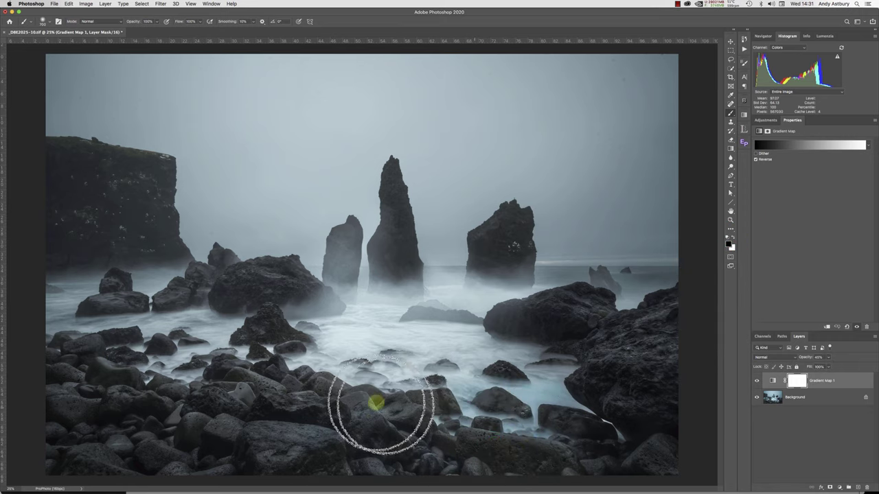
mouse_move(471, 449)
mouse_down()
mouse_move(177, 384)
mouse_move(144, 353)
mouse_move(117, 357)
mouse_move(89, 400)
mouse_move(109, 443)
mouse_move(506, 417)
mouse_move(344, 367)
mouse_move(386, 328)
mouse_move(291, 335)
mouse_move(600, 309)
mouse_move(684, 318)
mouse_move(688, 366)
mouse_move(525, 443)
mouse_move(118, 392)
mouse_move(65, 314)
mouse_move(195, 321)
mouse_move(102, 428)
mouse_move(732, 435)
mouse_move(575, 389)
mouse_move(628, 363)
mouse_move(363, 357)
mouse_move(380, 341)
mouse_move(334, 325)
mouse_move(398, 318)
mouse_move(525, 343)
mouse_move(559, 387)
mouse_move(379, 370)
mouse_move(145, 381)
mouse_up()
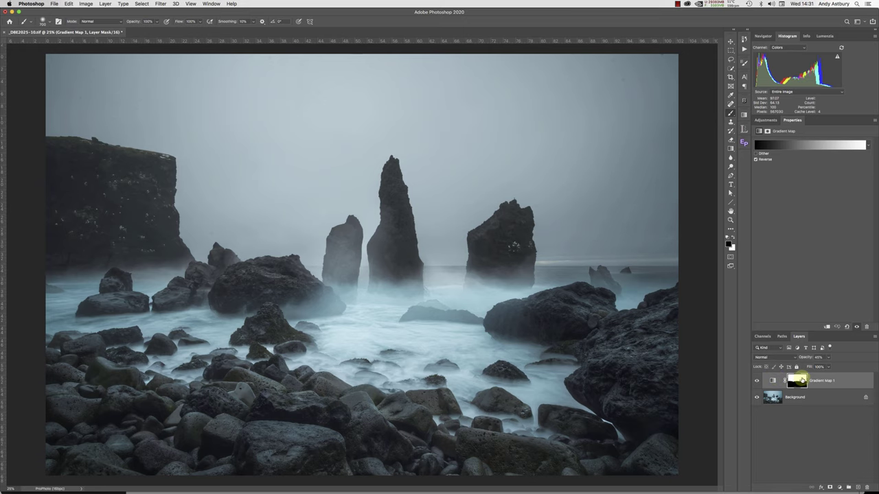
- Feather the Gradient Map layer mask to about 506 px in Properties
click(766, 147)
click(763, 122)
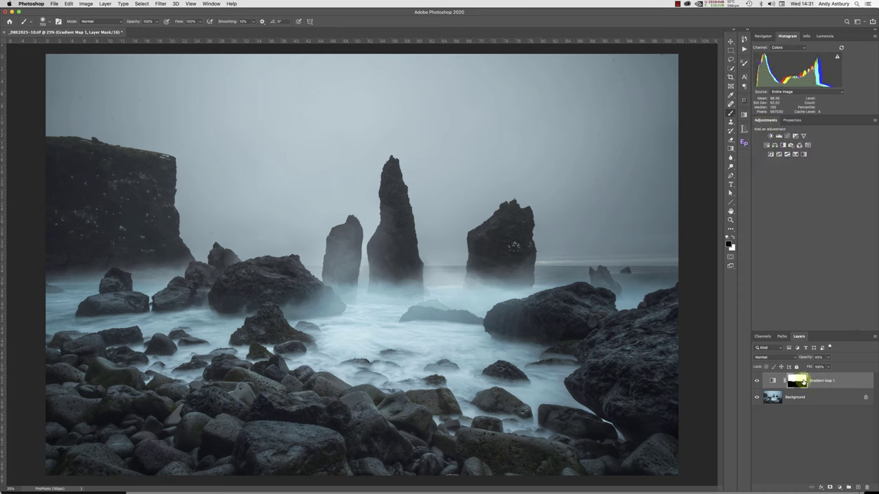
click(792, 121)
click(758, 194)
drag(757, 192, 850, 197)
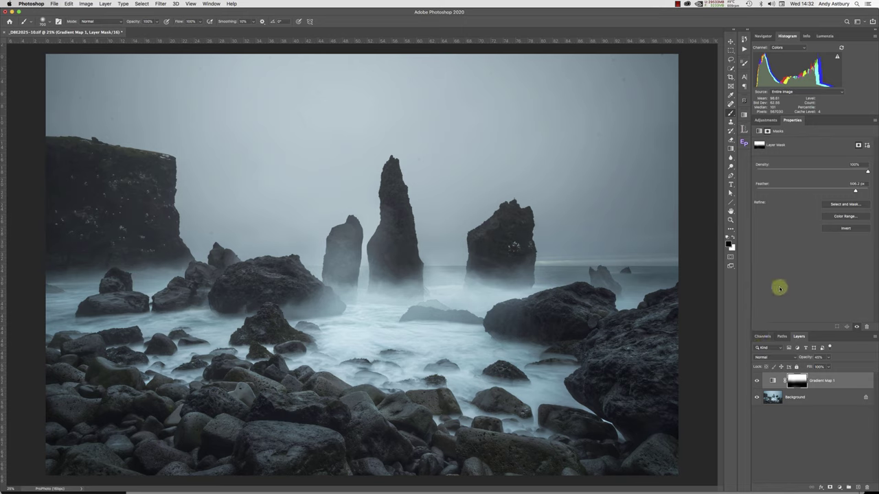
- Clear the stray selection and flatten the image into a single Background layer
click(103, 5)
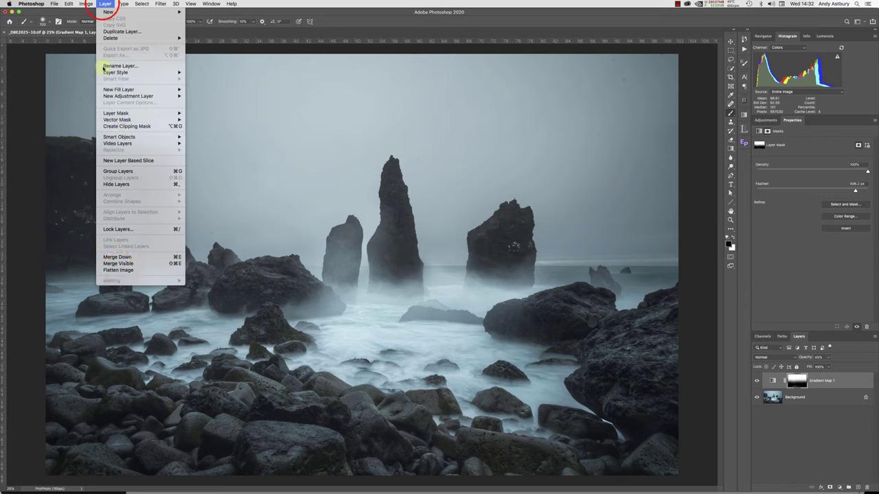
click(117, 269)
key(super+d)
key(super+shift+e)
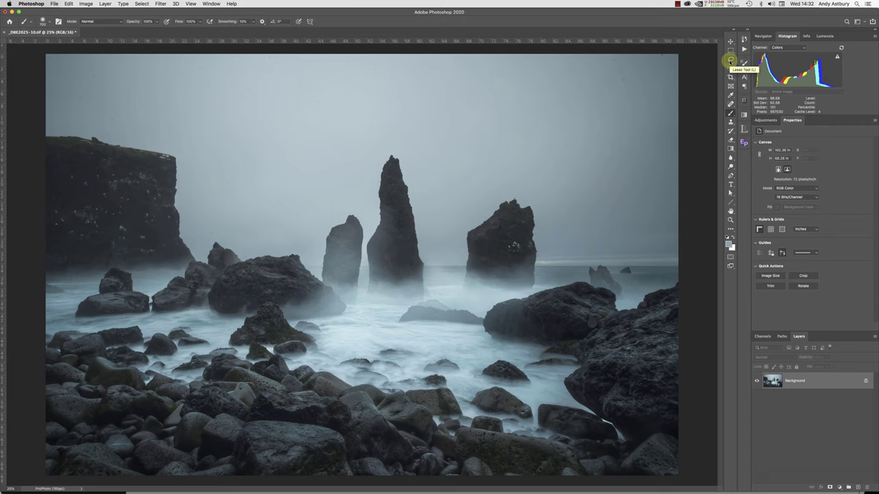
click(730, 60)
- Lasso-select the sky above the cliff and sea stacks, edge to edge
click(730, 60)
mouse_move(27, 52)
mouse_down()
mouse_move(38, 124)
mouse_move(231, 170)
mouse_up()
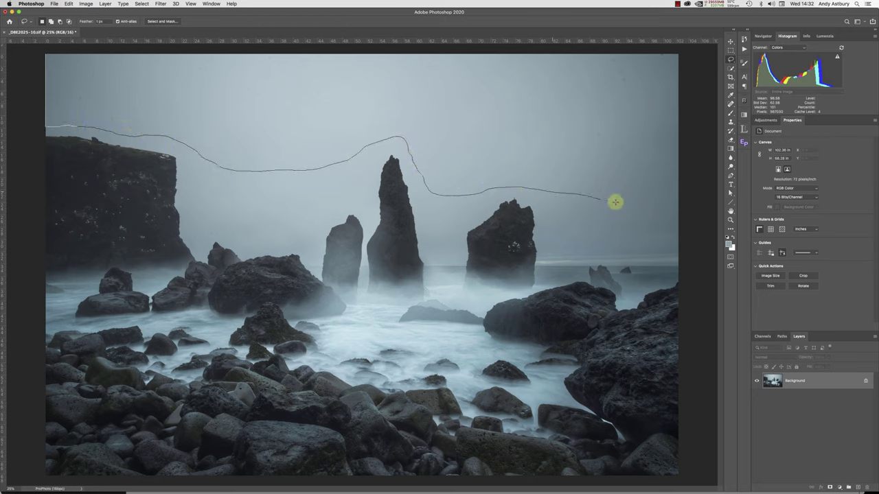
mouse_move(416, 168)
mouse_down()
mouse_move(692, 183)
mouse_move(141, 28)
mouse_move(26, 35)
mouse_up()
- Apply a Gaussian Blur to the selected sky, then deselect
click(160, 4)
mouse_move(199, 85)
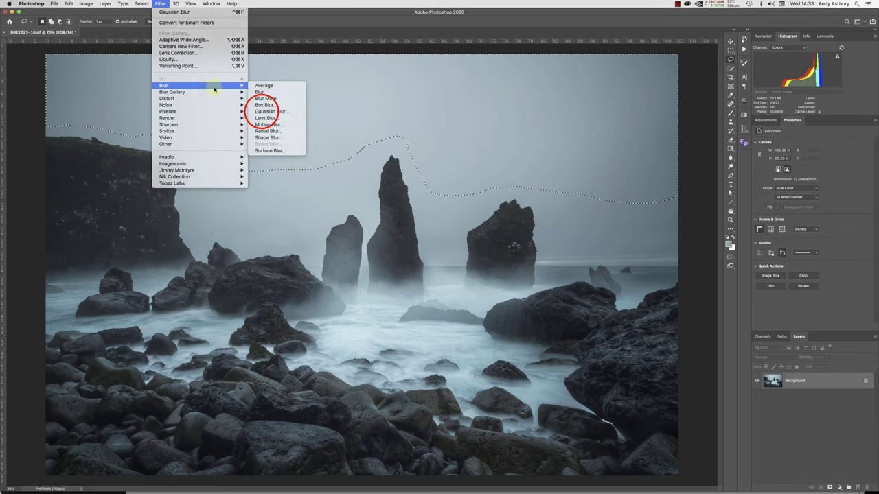
click(269, 111)
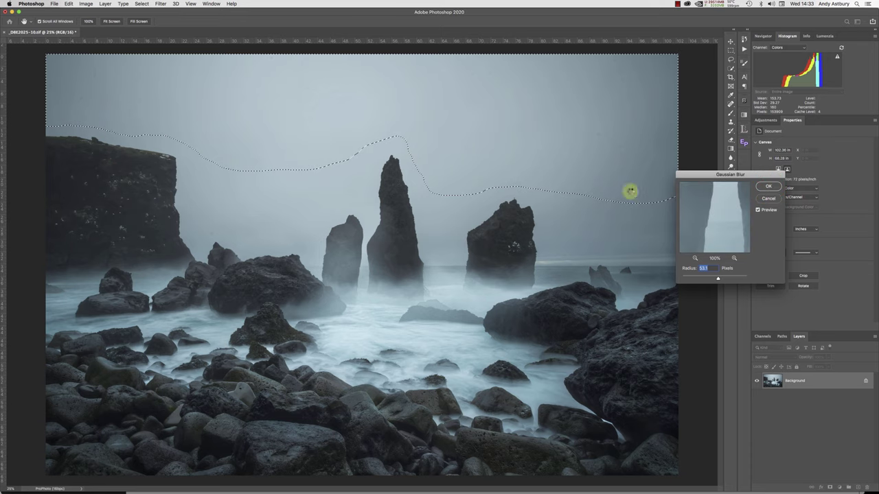
key(Return)
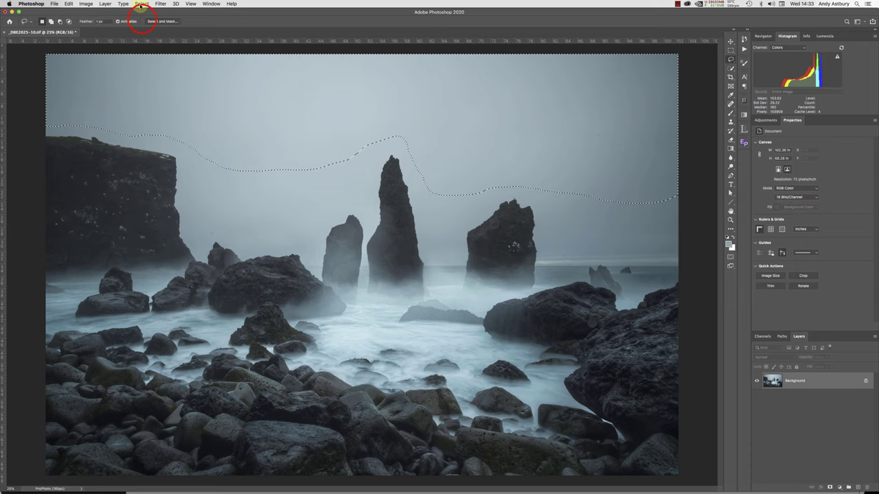
click(140, 4)
click(141, 19)
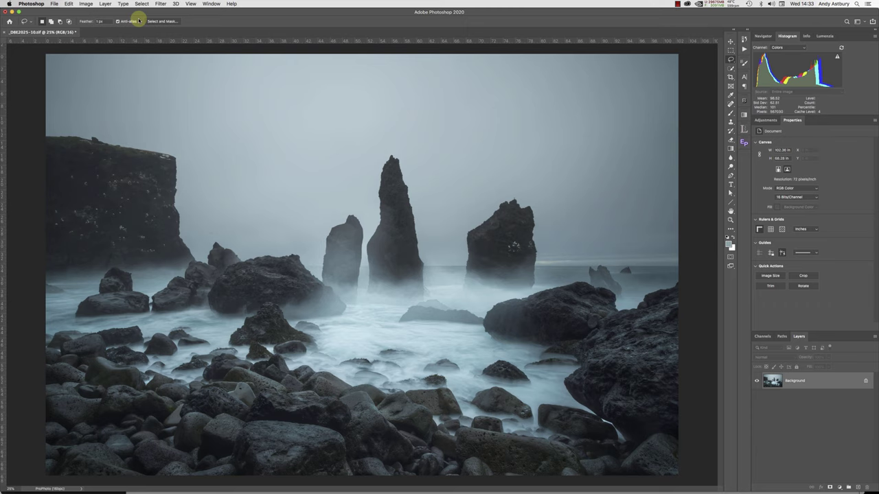
- In RawTherapee, fit the raw sea-stack photo to screen and show its Exposure and Wavelet settings
key(super+Tab)
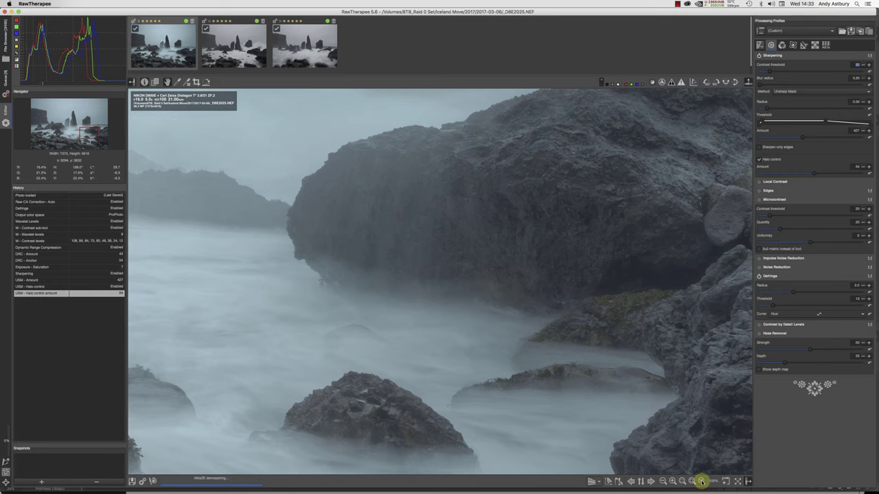
click(680, 481)
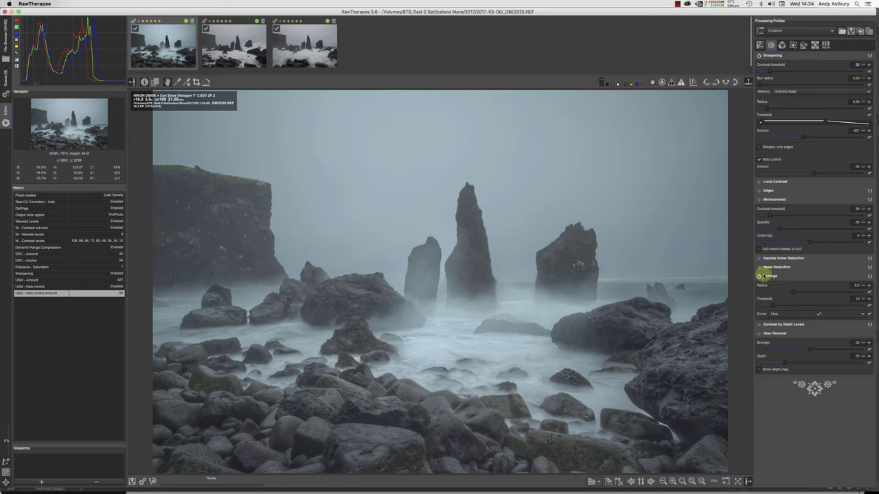
click(759, 48)
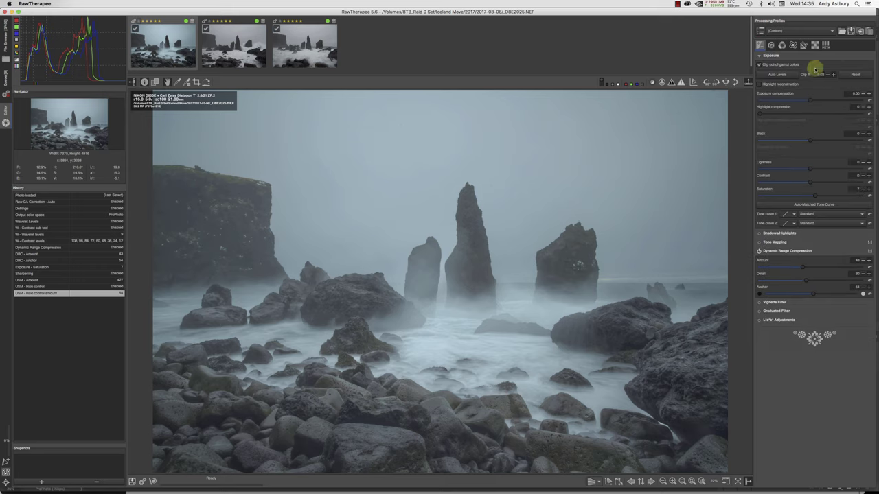
click(793, 45)
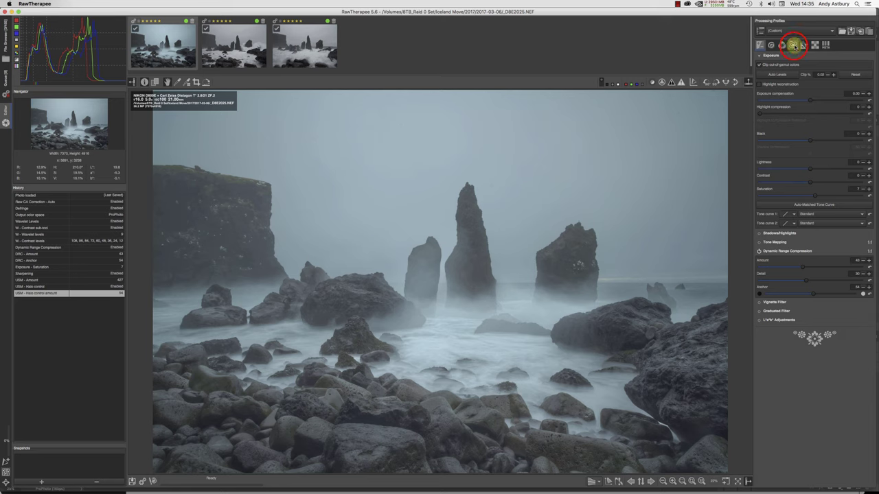